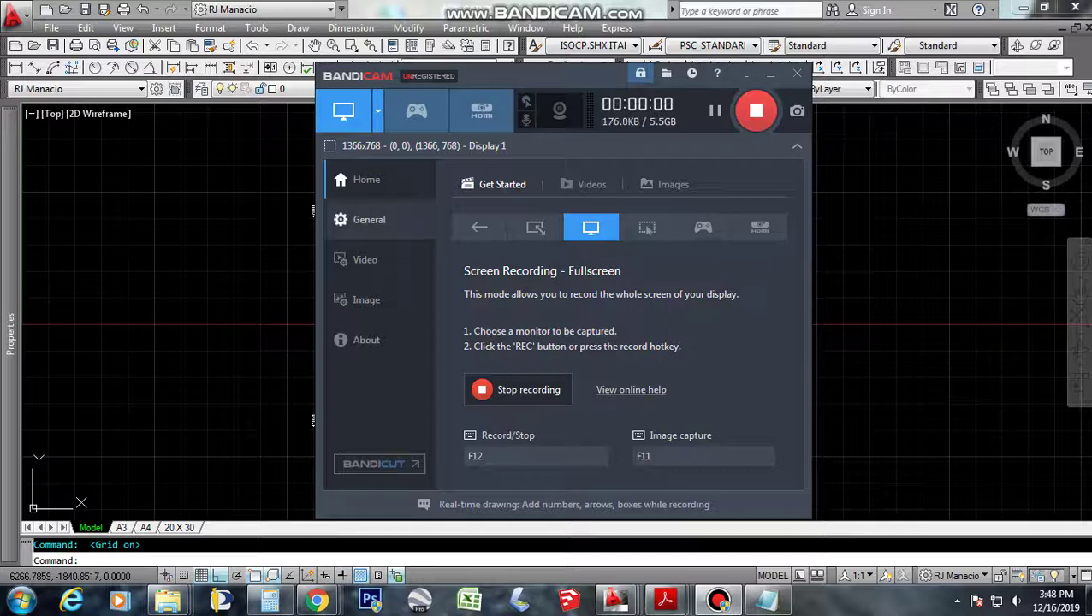
Close the recorder window, cancel the AutoCAD command and select all old text in Notepad.
click(243, 253)
key(Escape)
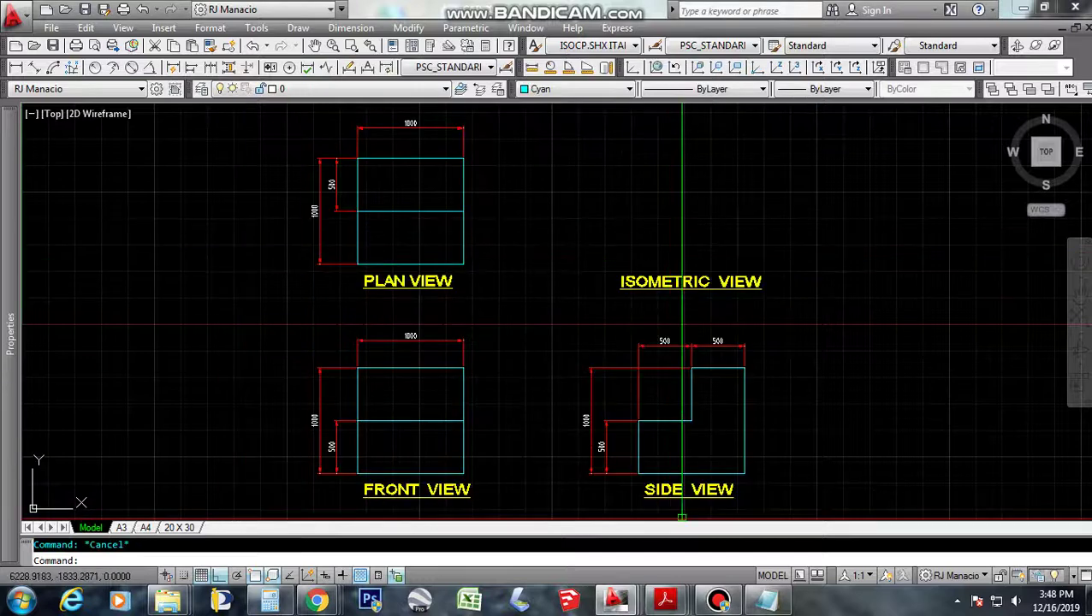
click(766, 601)
key(ctrl+a)
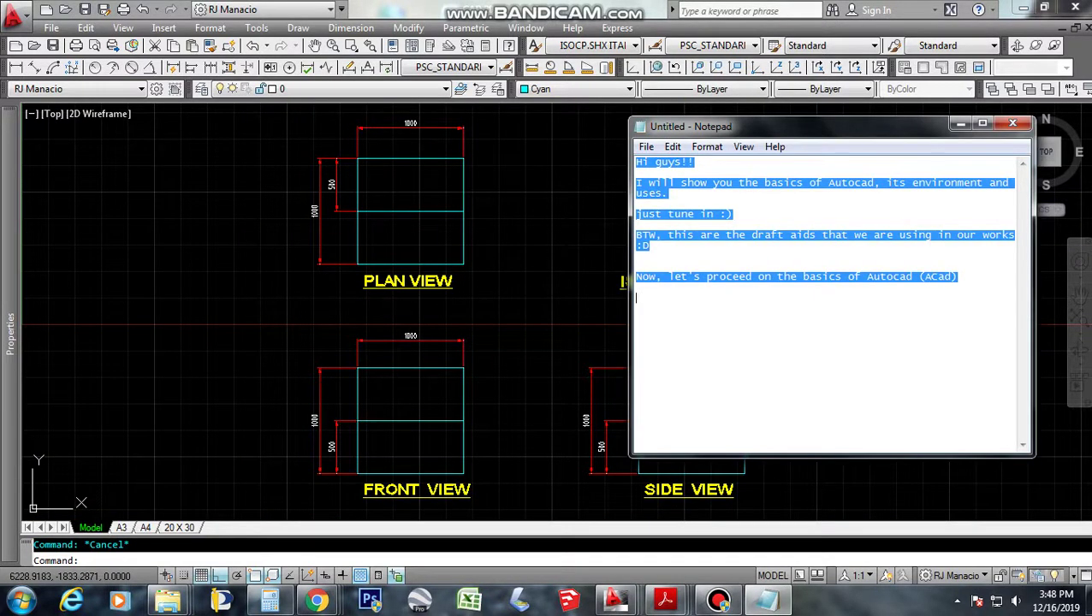
Type a greeting and intro on drawing isometric views in AutoCAD using the isometric snap feature.
text(hi ayuda)
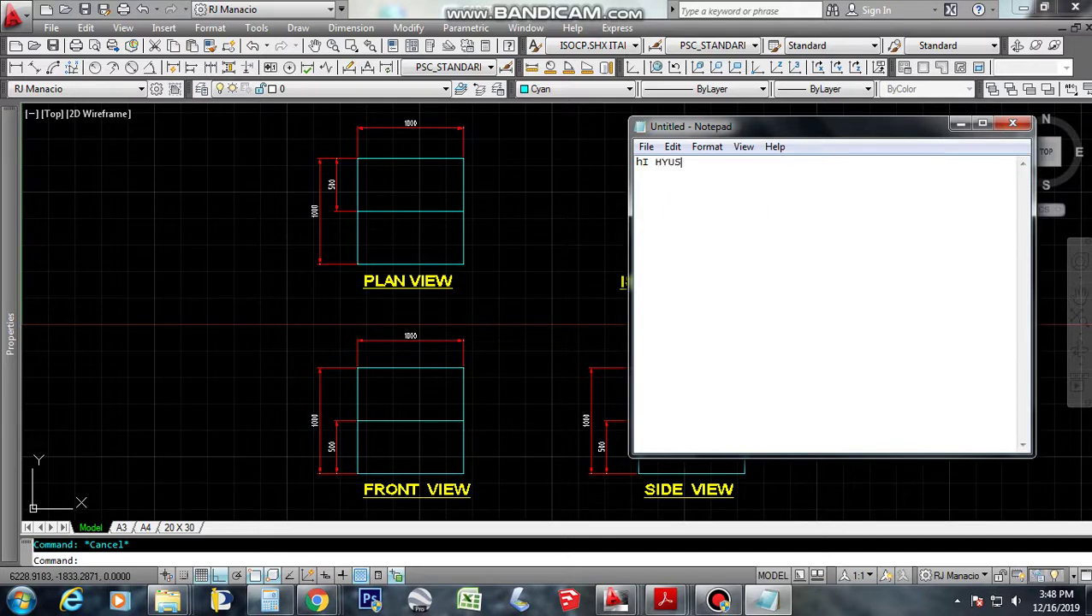
key(BackSpace)
key(BackSpace)
key(BackSpace)
key(BackSpace)
text(GUYS)
text(,)
key(Return)
text(tODA)
key(BackSpace)
key(BackSpace)
key(BackSpace)
key(BackSpace)
text(AM GO)
text(ING TO S)
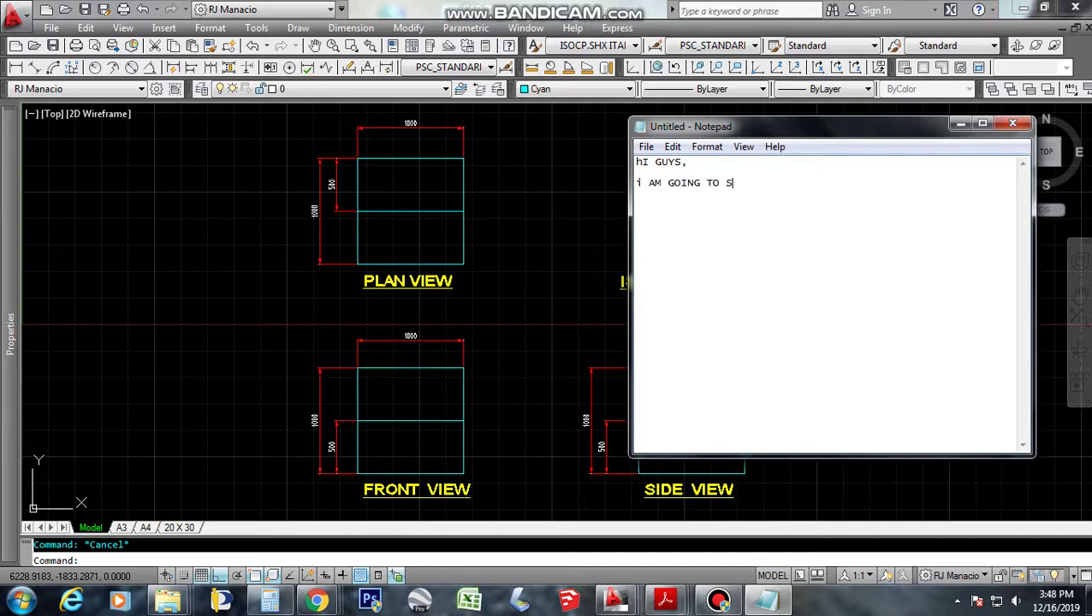
text(HOW YOU HOW T)
text(OU )
text(HOW TO D)
text(RAW IS)
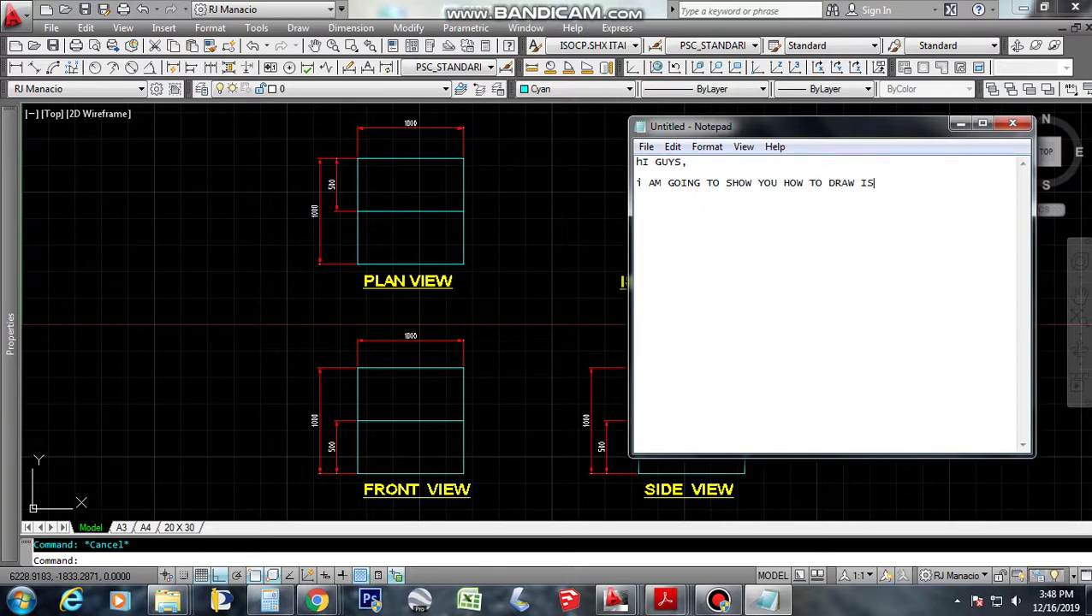
text(OMETRIC )
text(VIEWS USI)
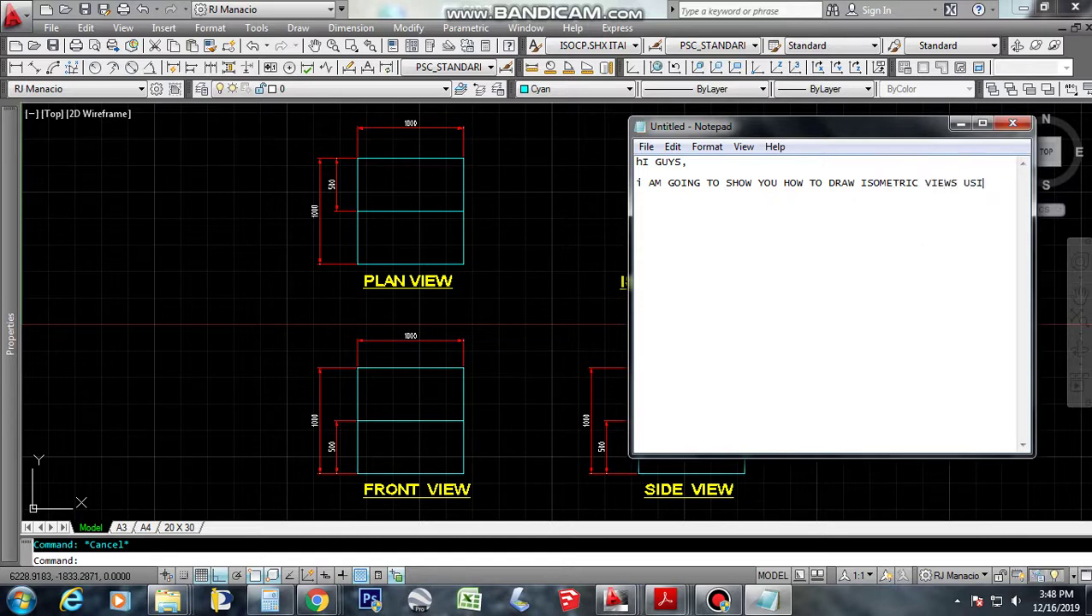
text(N)
key(BackSpace)
key(BackSpace)
key(BackSpace)
key(BackSpace)
text(IN A)
text(UTOCAD )
text(USIN IS)
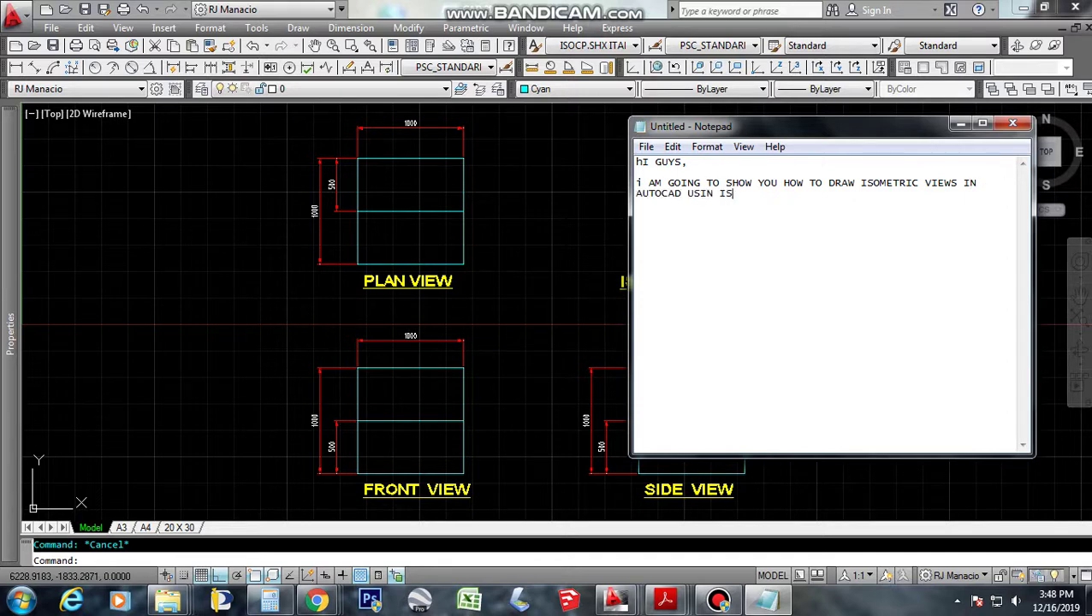
text(OMETRUC)
key(BackSpace)
key(BackSpace)
text(IC SNAP )
text(FEA)
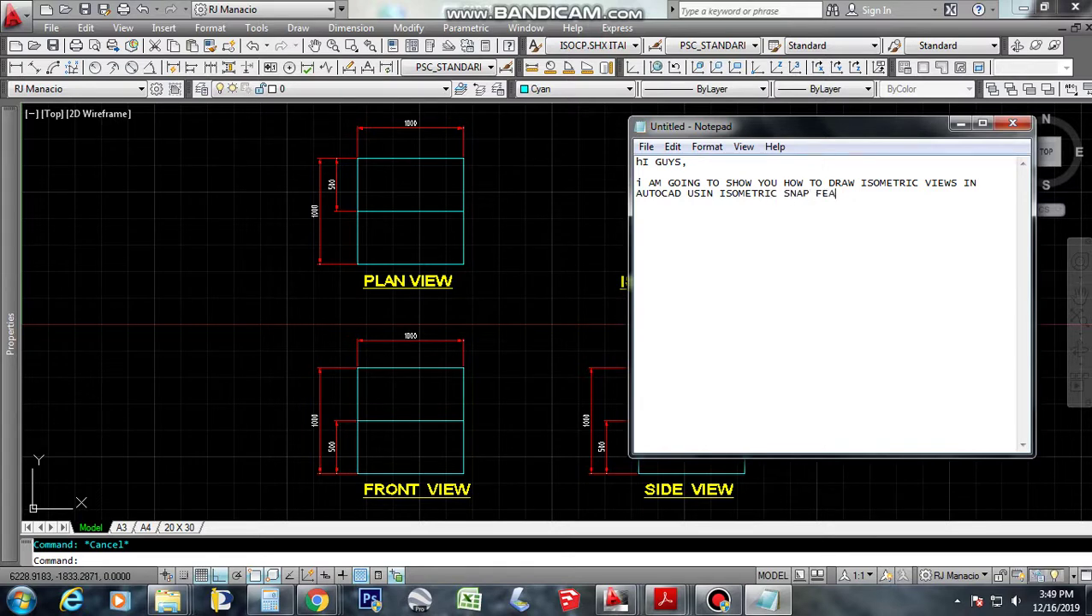
text(TURE.)
key(Return)
click(960, 124)
middle_drag(684, 342, 651, 338)
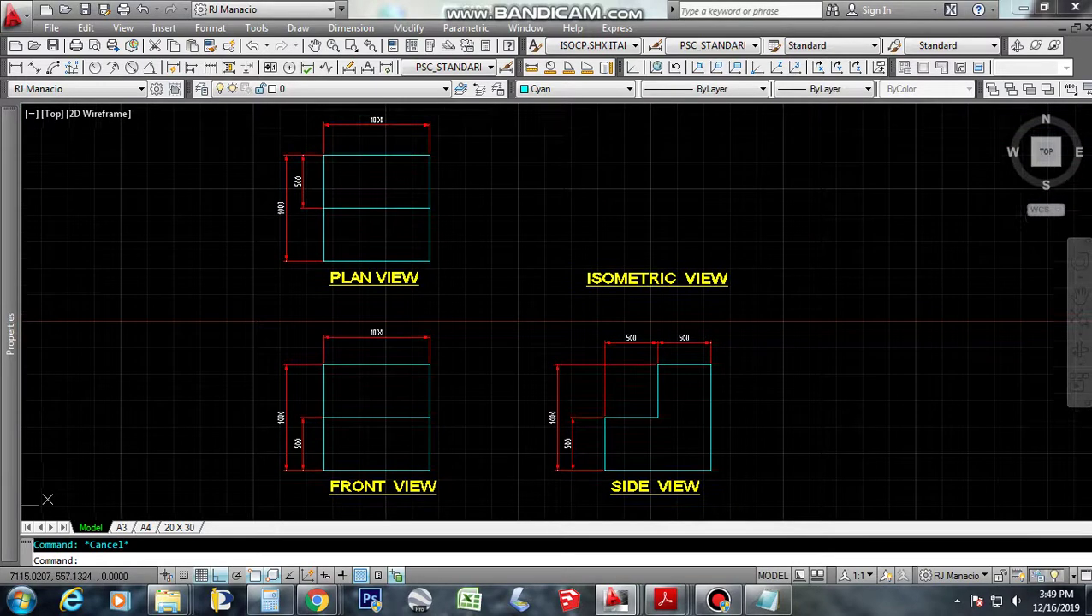
mouse_move(737, 253)
middle_down()
mouse_move(773, 241)
mouse_move(759, 258)
middle_up()
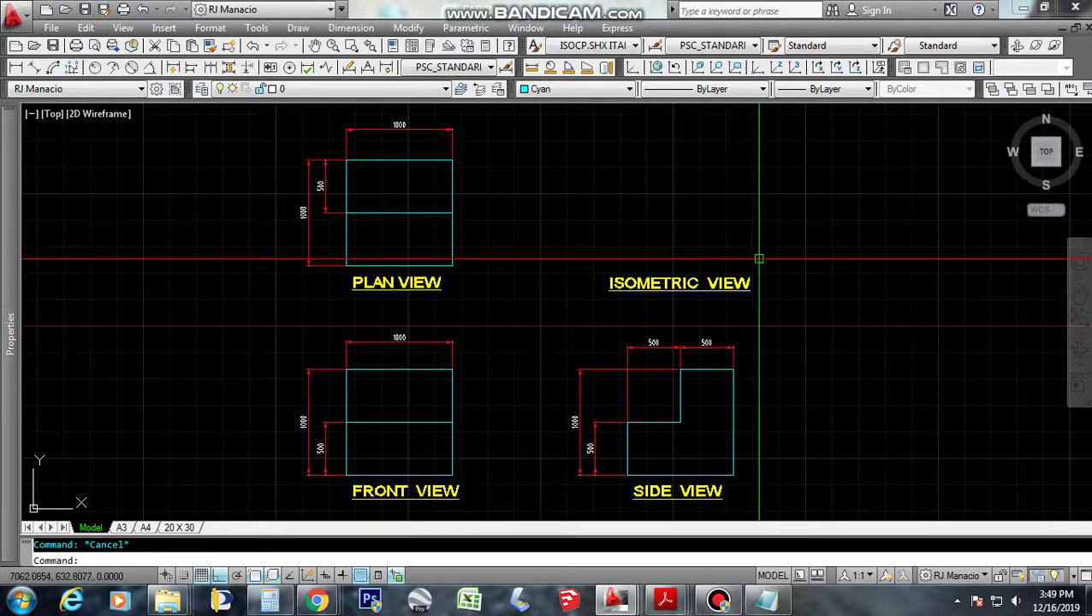
middle_drag(702, 279, 711, 271)
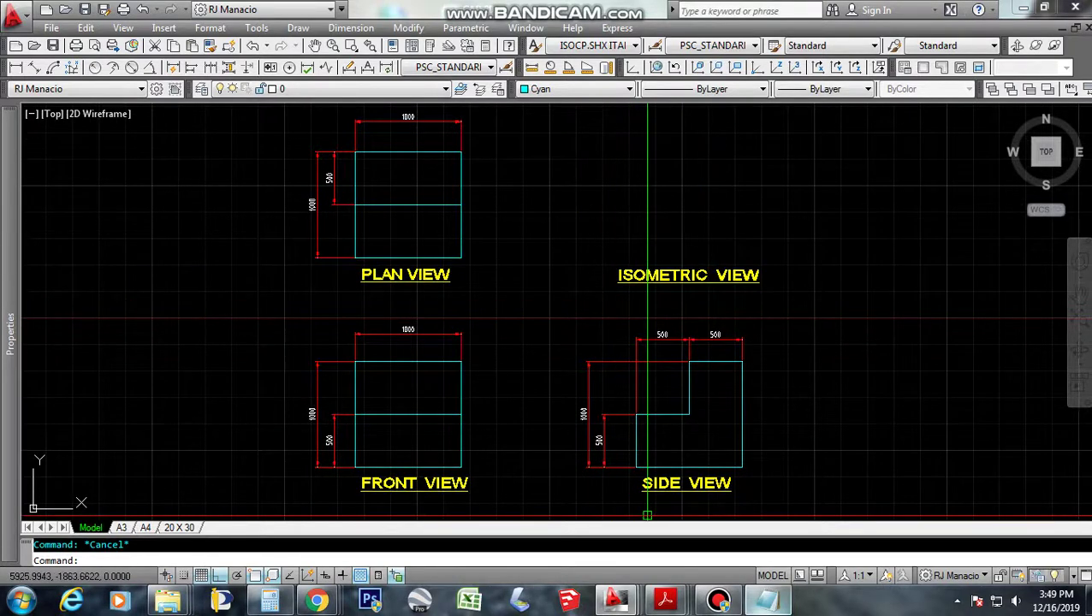
click(766, 599)
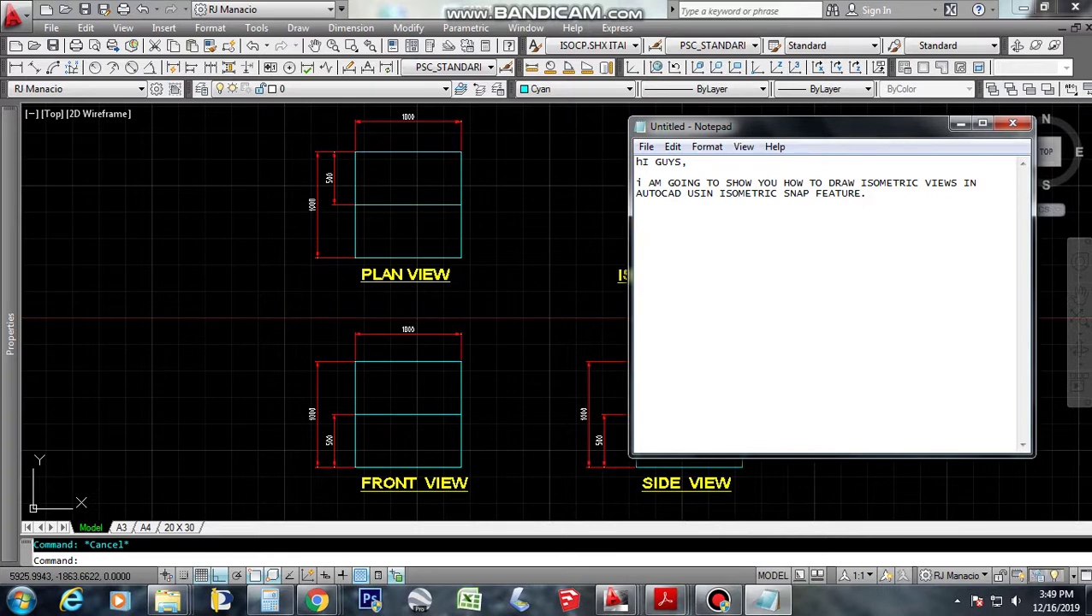
Note that the orthographic views were already made and we'll proceed to the isometric view.
text(oRTO)
key(BackSpace)
text(HOGRA)
text(PHC)
key(BackSpace)
text(IC VIEWS )
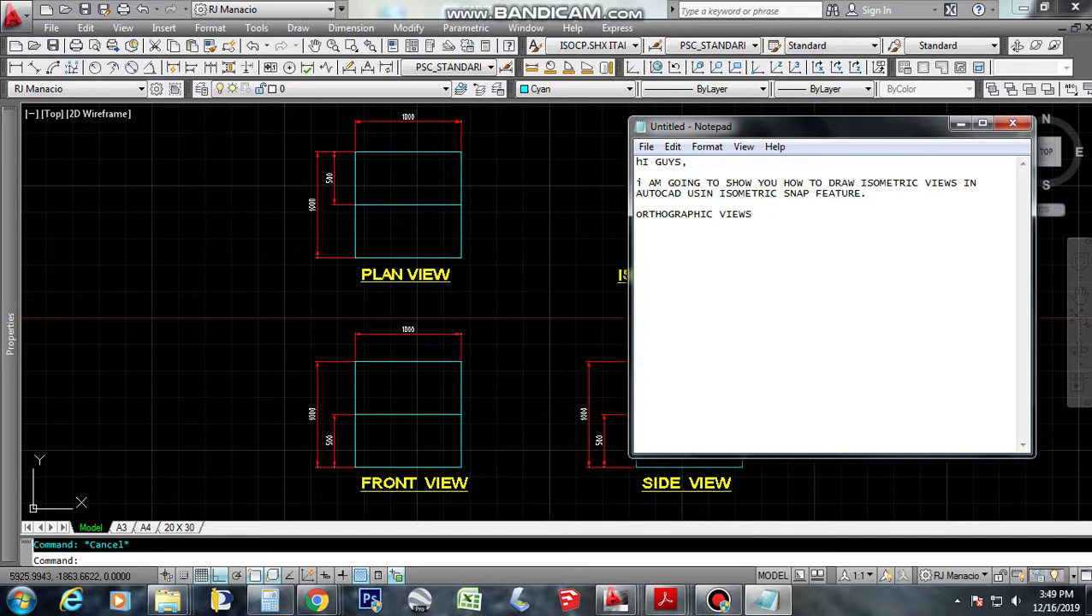
text(WE)
text(RE ALREAD)
text(Y MADE)
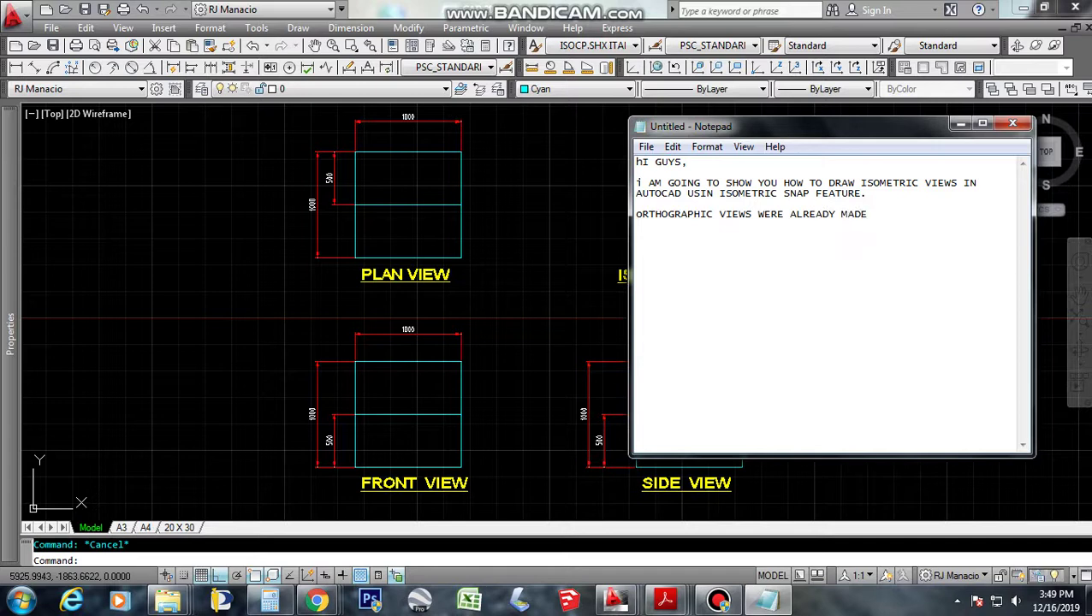
text(. )
text(i MA)
key(BackSpace)
key(BackSpace)
key(BackSpace)
key(BackSpace)
key(BackSpace)
text(S)
text(O LETS P)
text(ROCEED O)
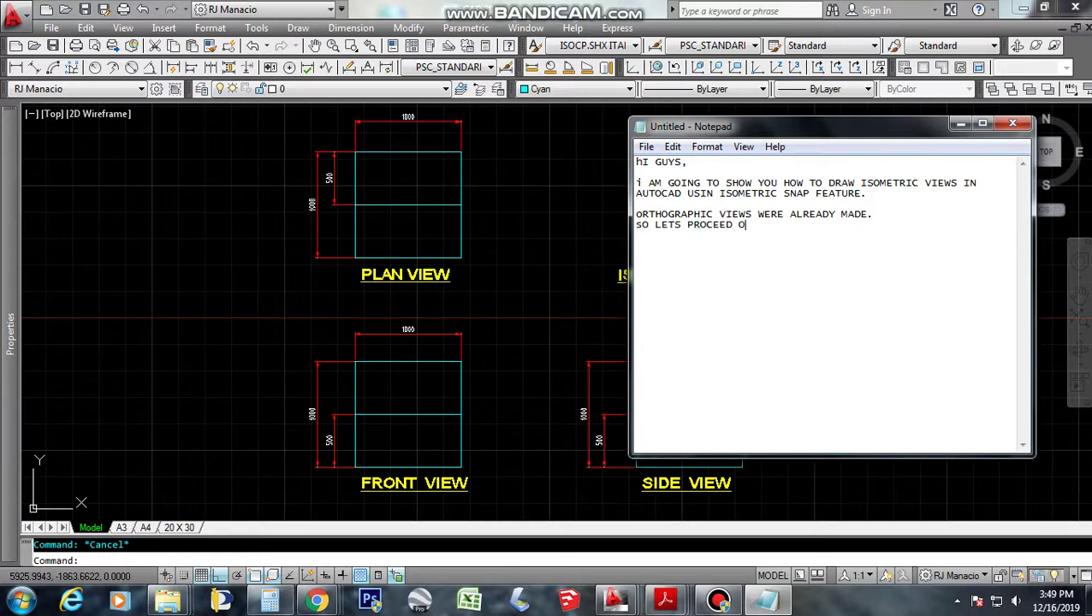
text(N HO)
text(W TO D)
text(RAW ISOMETRIC)
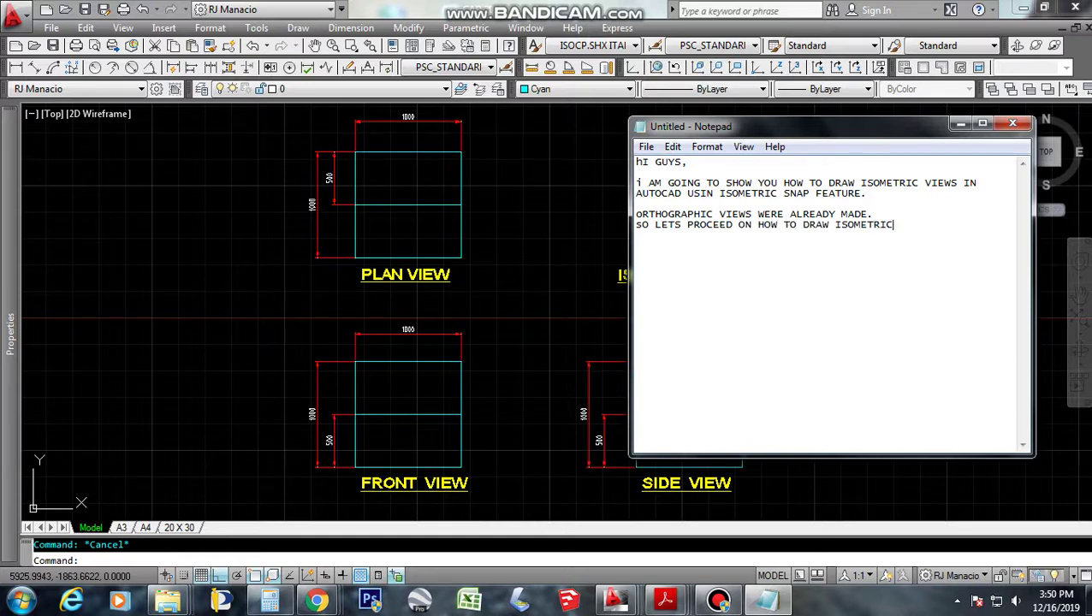
text( VIEW OF)
text( THE GI)
text(VEN VIEW)
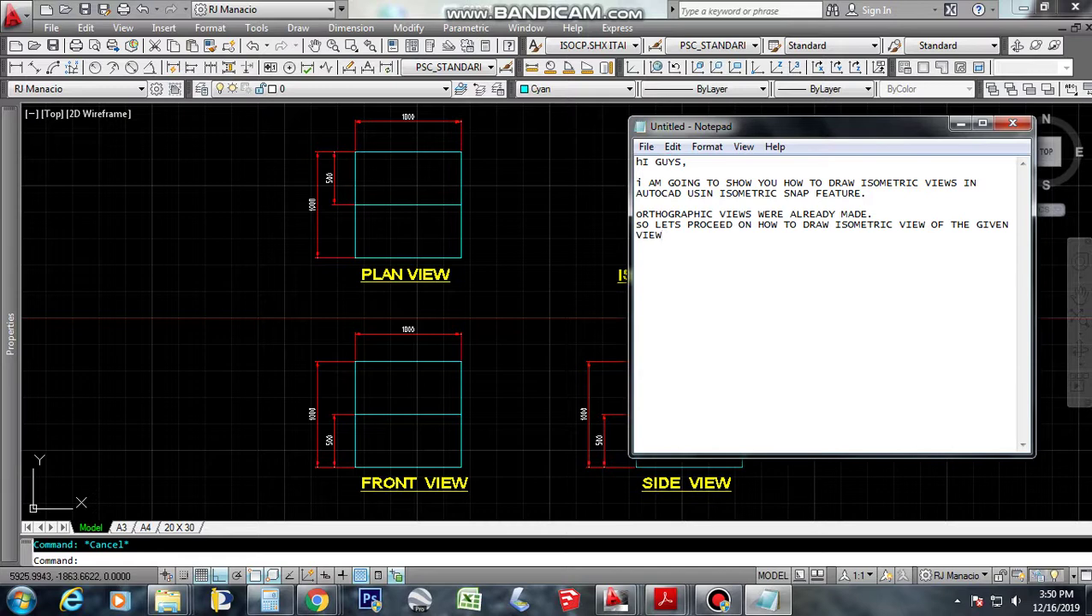
key(Return)
key(Return)
Type 'STEP 1, TYPE IN "DS" IN THE COMMAND LINE'.
text(STEP 1)
text(, )
text(TYPE IN)
text( "DS)
key(BackSpace)
key(BackSpace)
text("DS" )
text(IN THE CO)
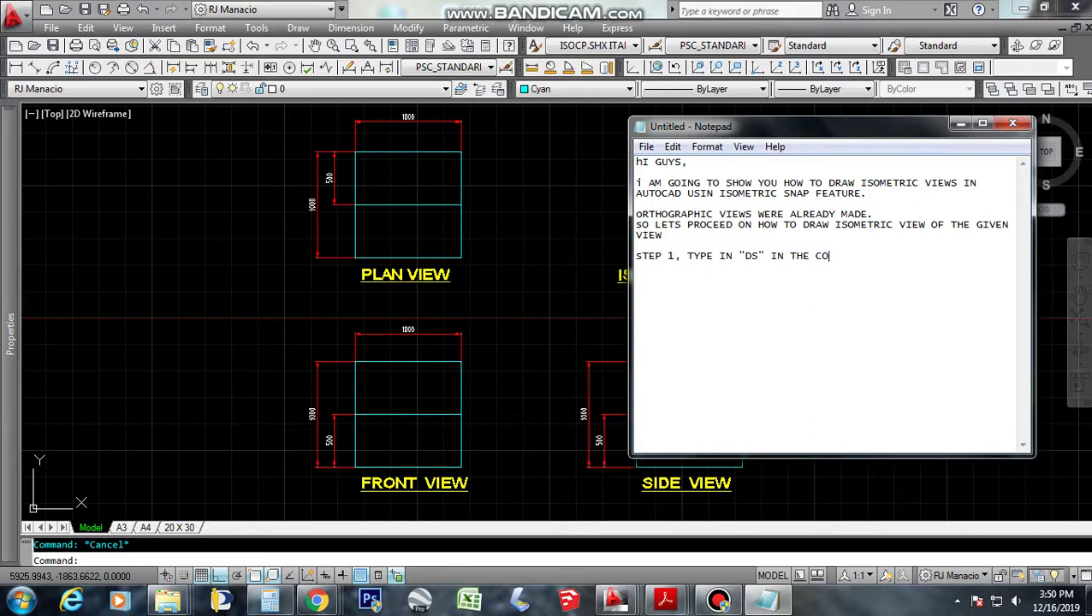
text(MMAND LINE)
Run DS in AutoCAD to open Drafting Settings, then return to the notes.
key(alt+Tab)
text(DS)
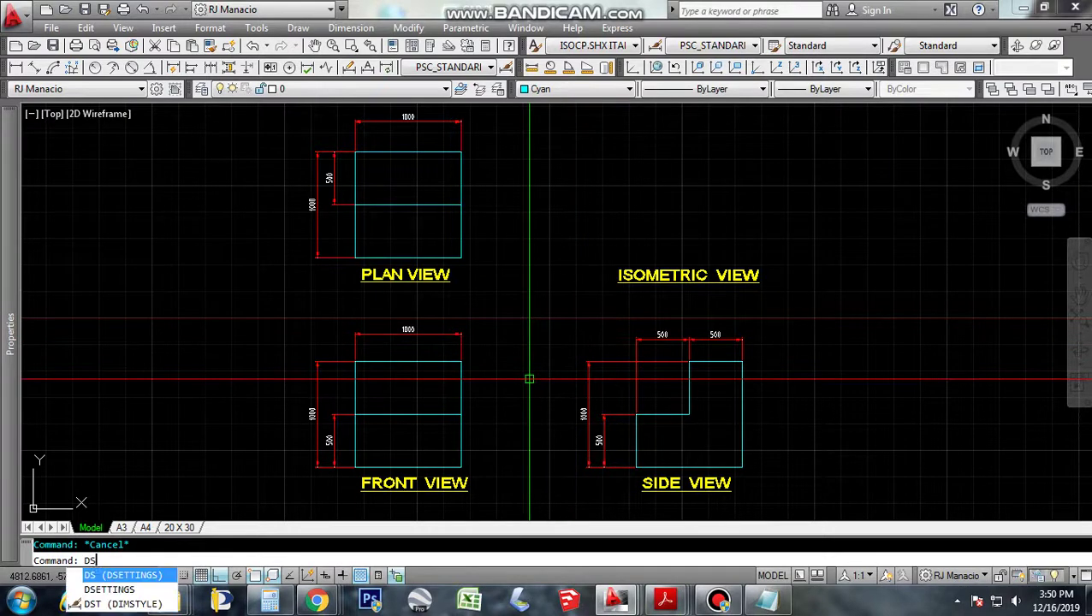
key(Return)
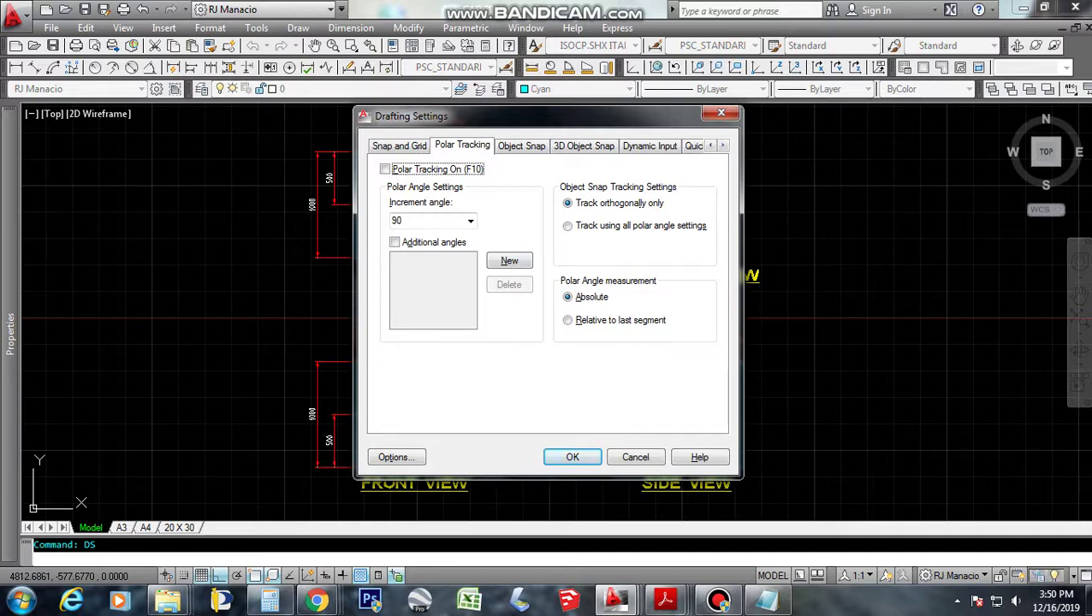
key(alt+Tab)
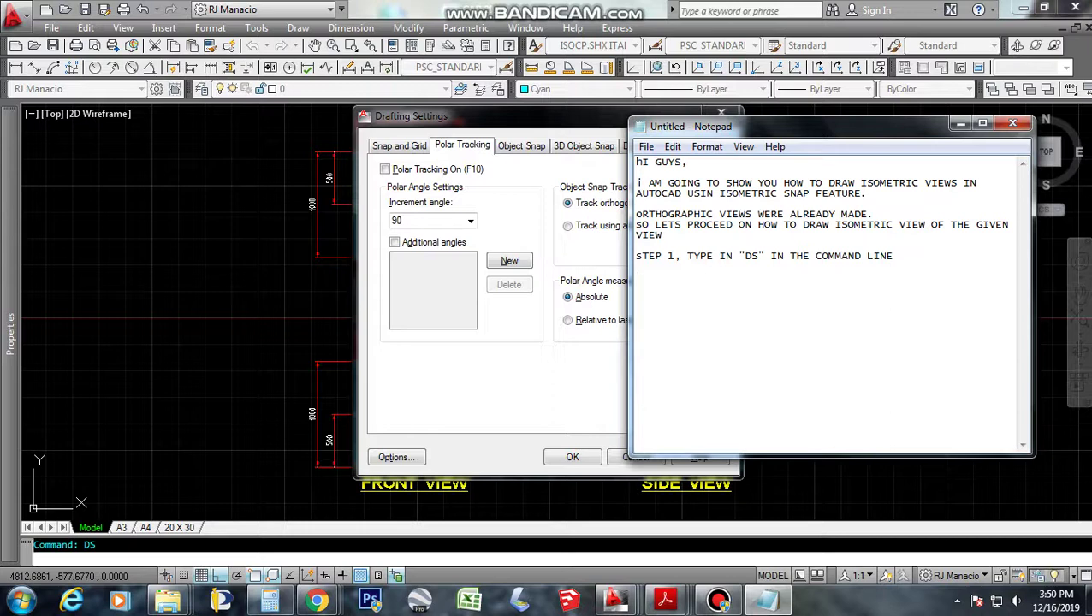
Type 'STEP 2, GO TO SNAP AND GRID TAB, AND CHECK THE ISOMETRIC SNAP OPTION'.
key(Return)
key(Return)
text(STEP 2)
key(BackSpace)
text(, GO)
text( TO)
text(SNAP A)
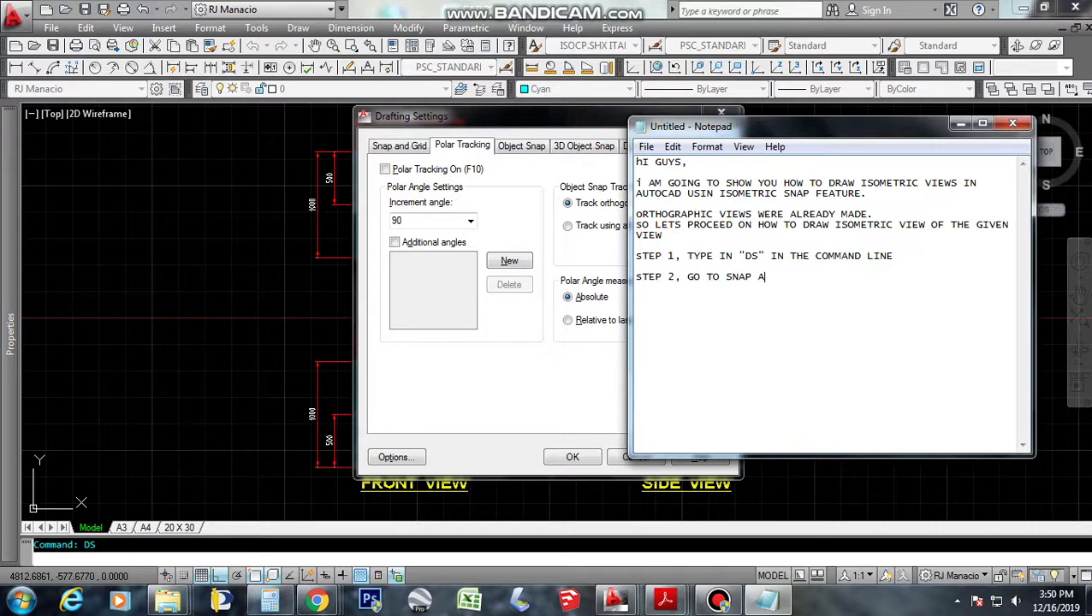
text(ND GIRD)
key(BackSpace)
key(BackSpace)
key(BackSpace)
key(BackSpace)
text(GRID)
text( TAB)
text(, AND CHECK )
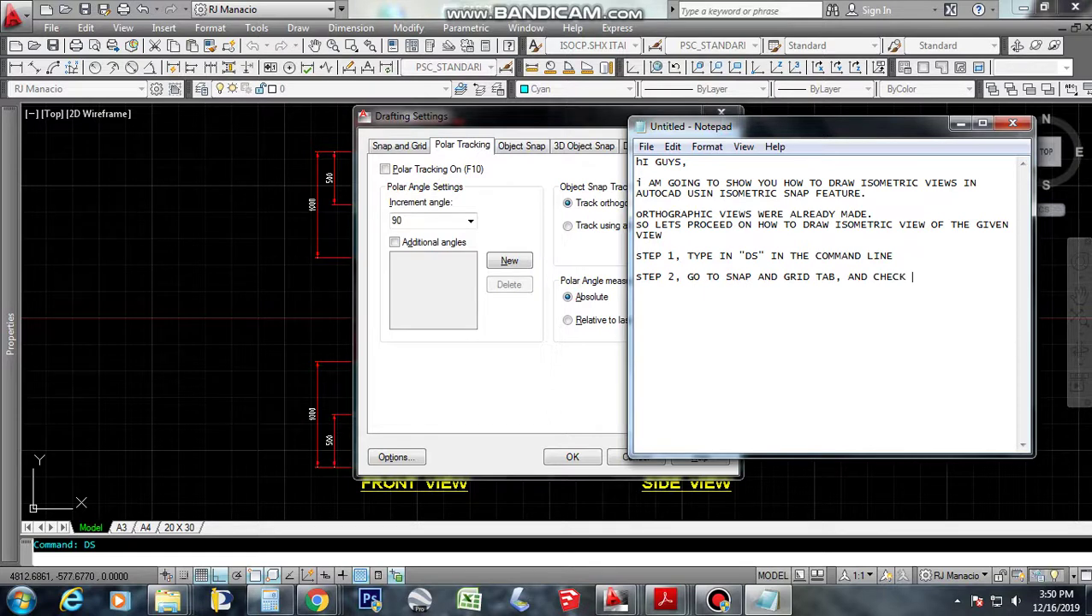
text(THE )
text(ISOE)
key(BackSpace)
text(METRIC SNA)
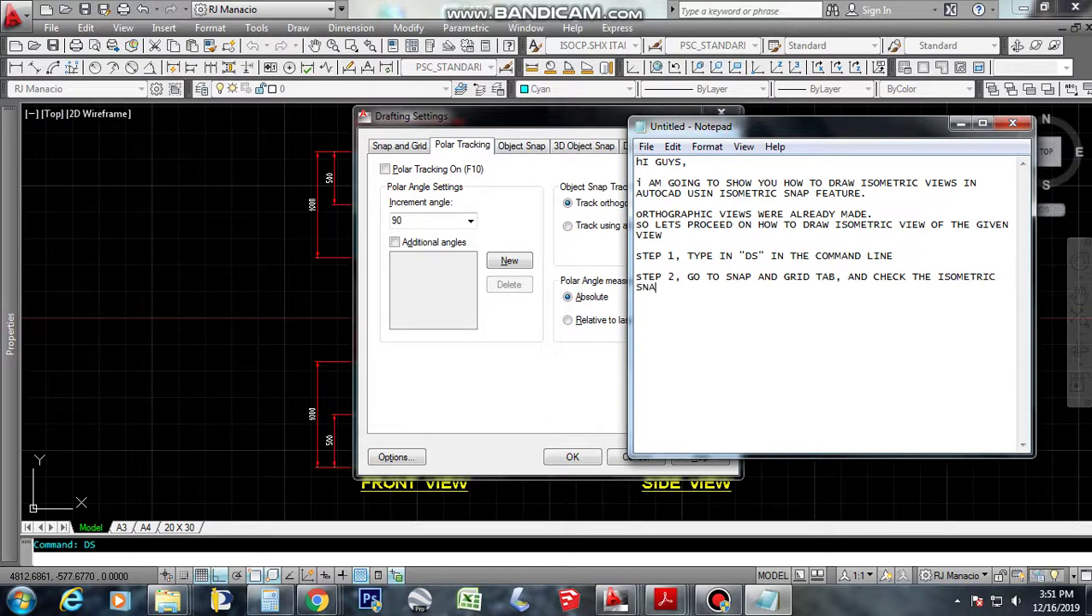
text(P OPTION)
key(Return)
On the Snap and Grid tab, select Isometric snap and confirm, then bring back the notes.
click(960, 123)
click(398, 146)
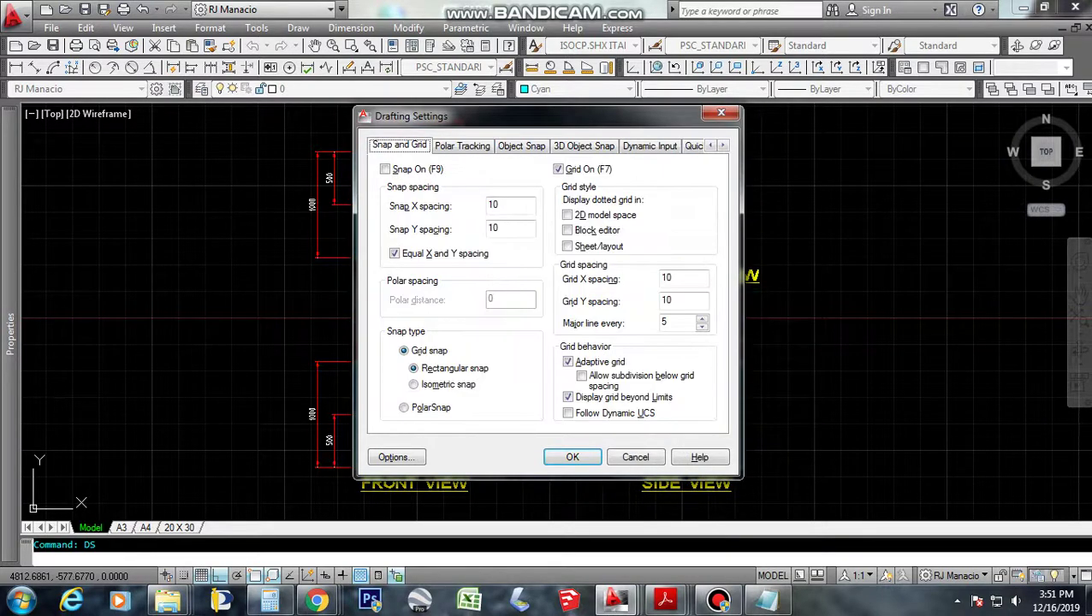
click(414, 384)
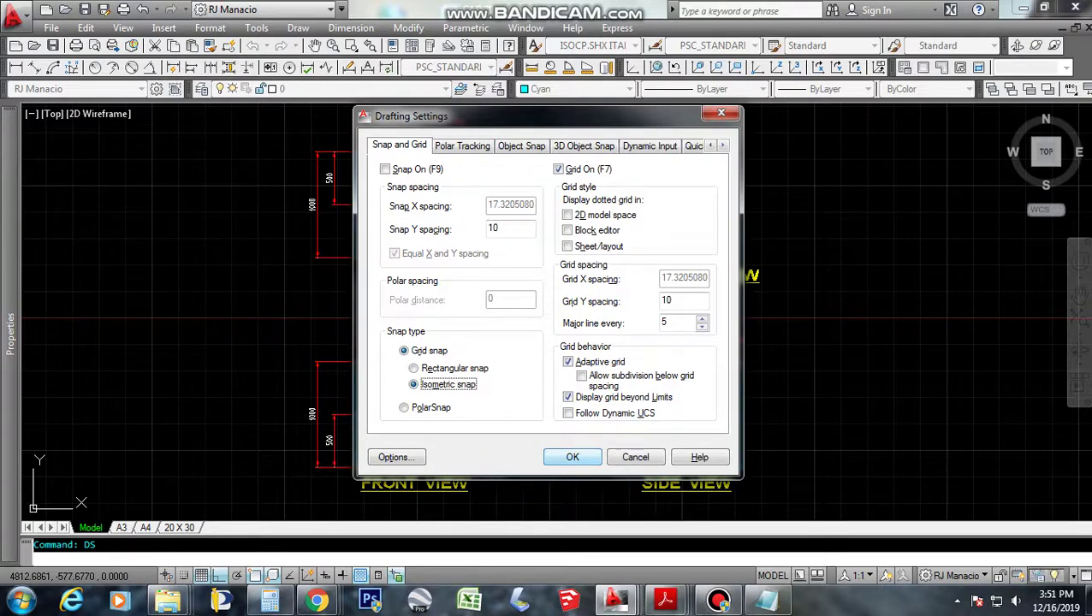
click(572, 456)
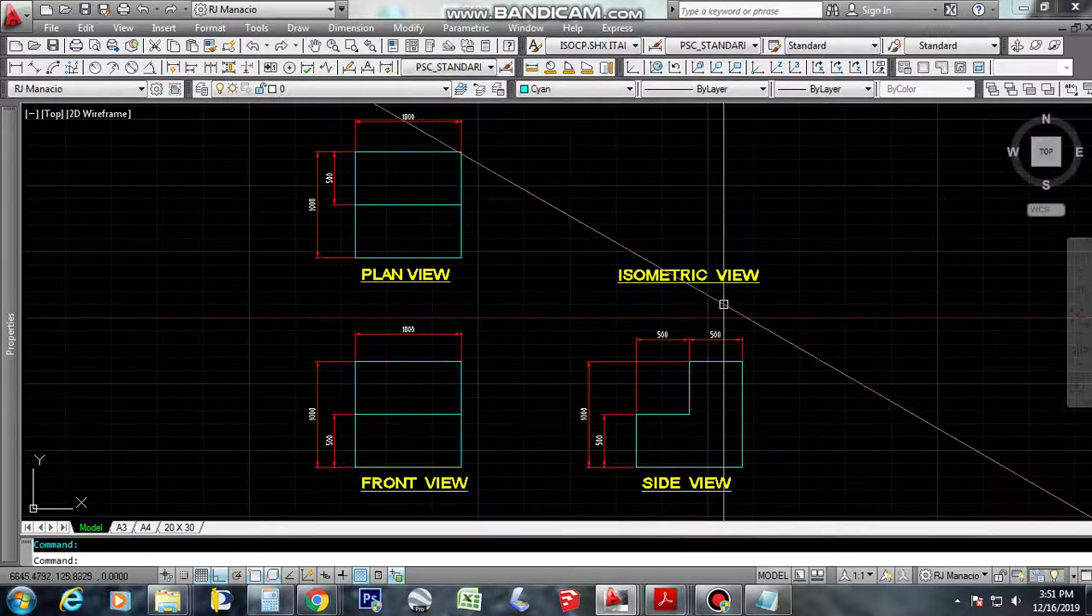
click(766, 601)
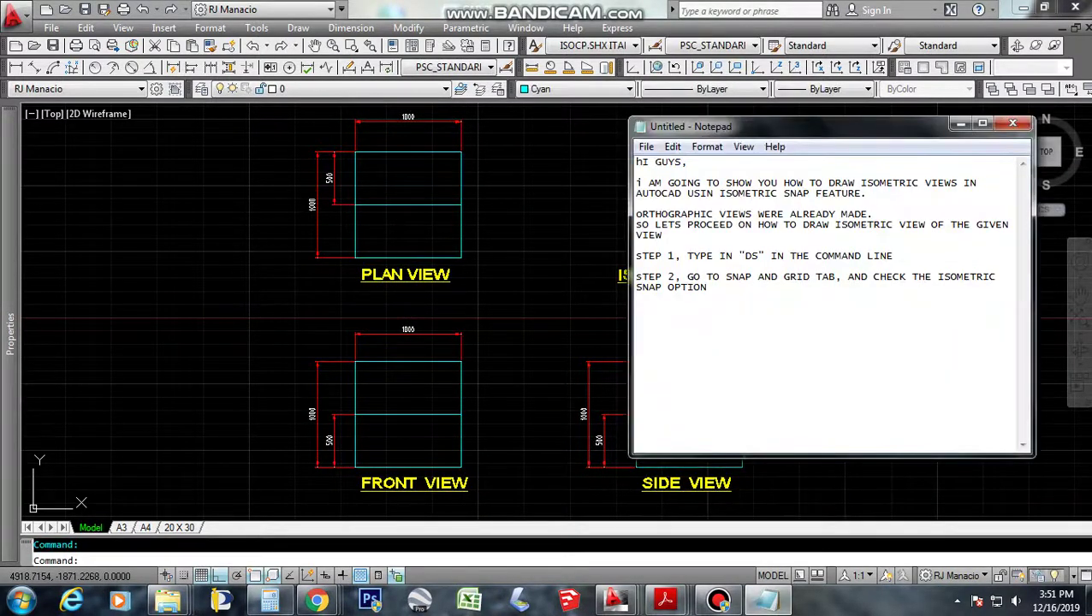
Note that the cursor turns isometric instead of X-Y, drawing can start, and follow the given dimensions.
text(NOTIC)
text(E HOW T)
text(HE CUR)
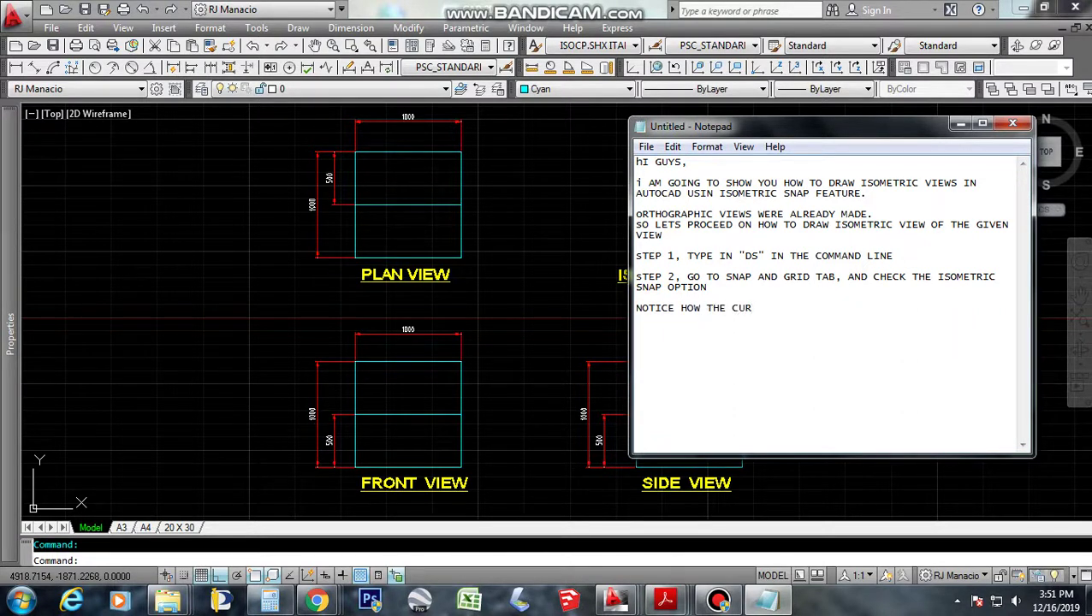
text(SOR CHANGE)
text( INTO IS)
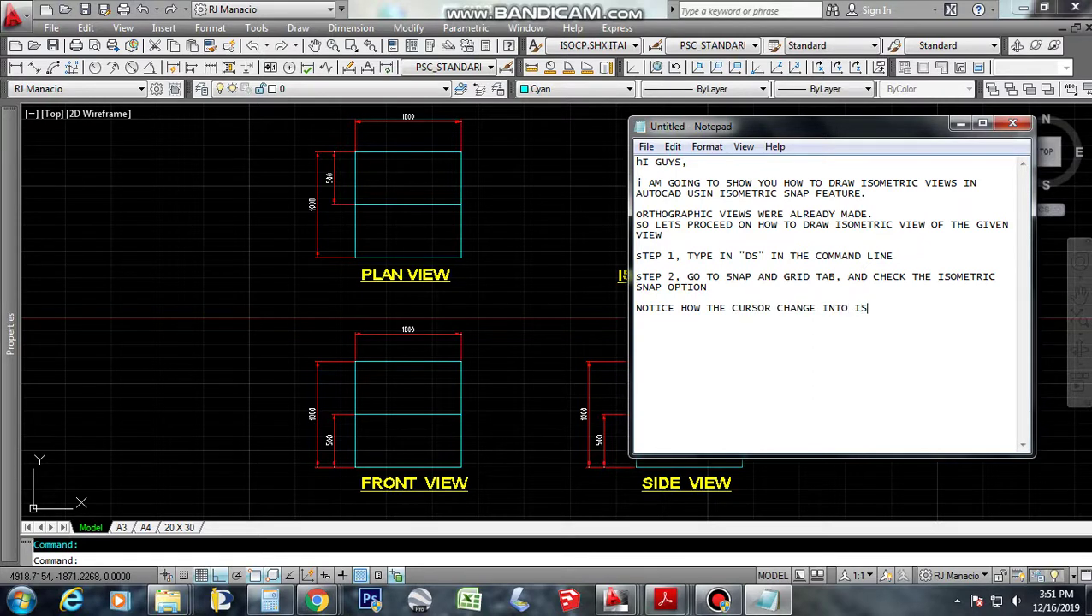
text(OM)
key(BackSpace)
text(OMET)
text(RIC INS)
text(TEAD OF THE )
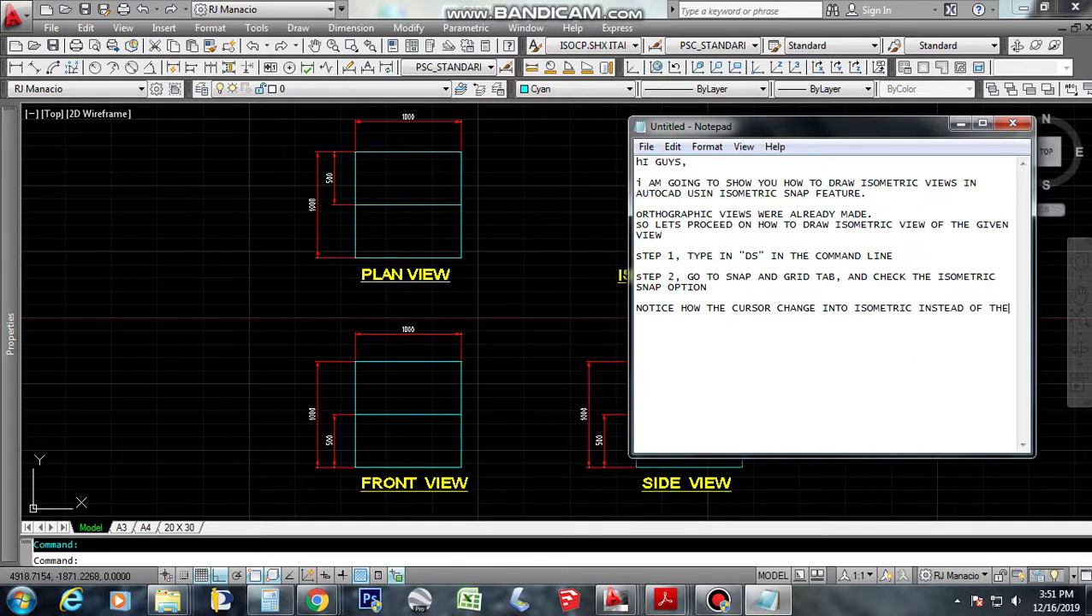
text(REGULAR)
text( X)
text( & Y A)
text(XIS. )
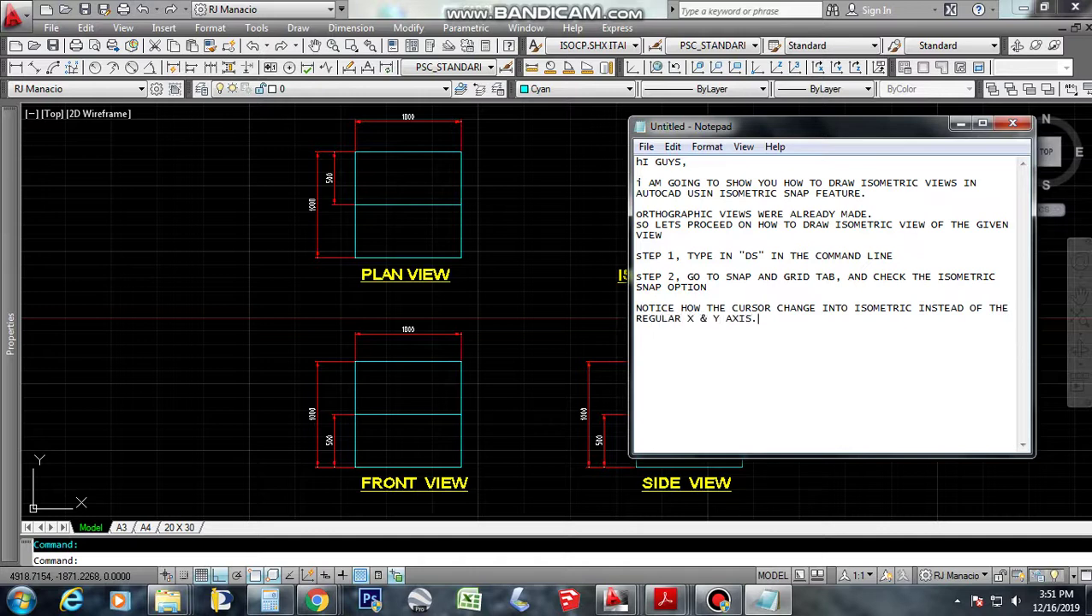
text(AT )
text(THIS POIN)
text(T, WE CA)
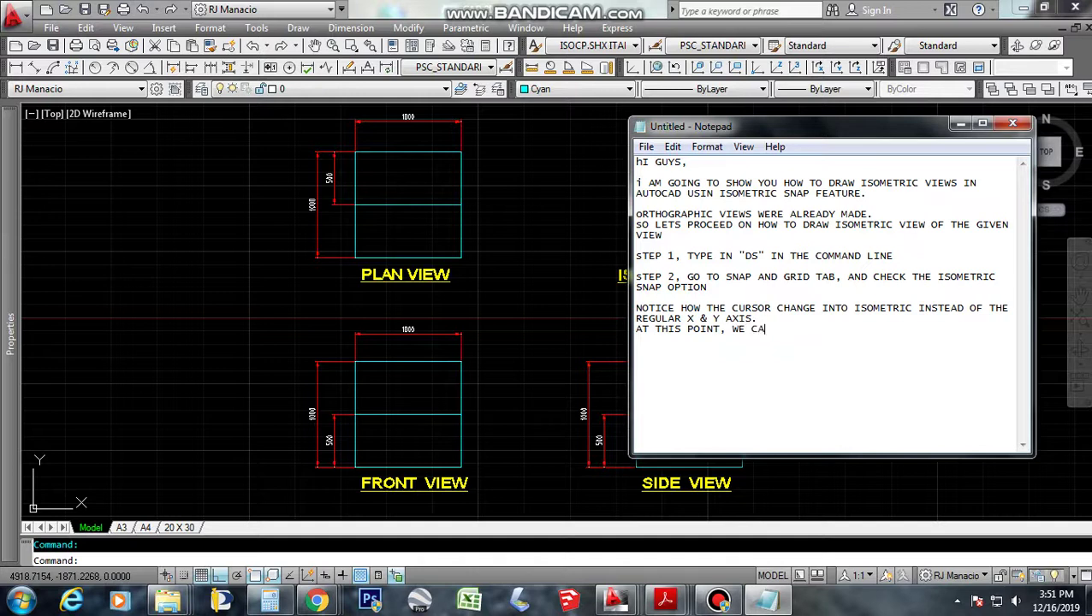
text(N B)
text(EGIN)
key(BackSpace)
key(BackSpace)
key(BackSpace)
key(BackSpace)
text(TART D)
text(RAWI)
text(NG OU)
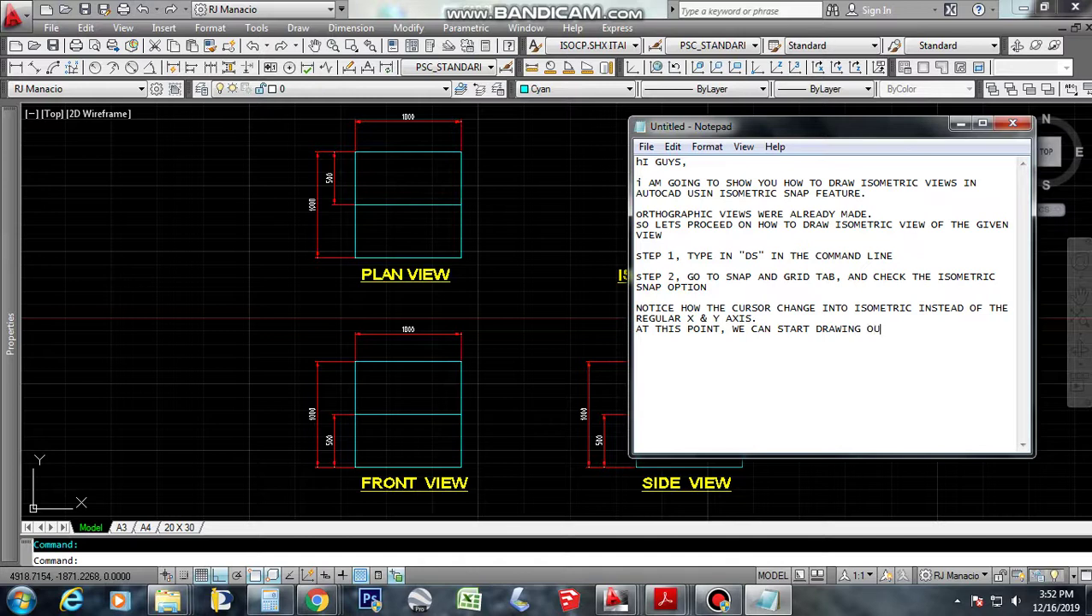
text(R ISO)
text(METRIC VIEW.)
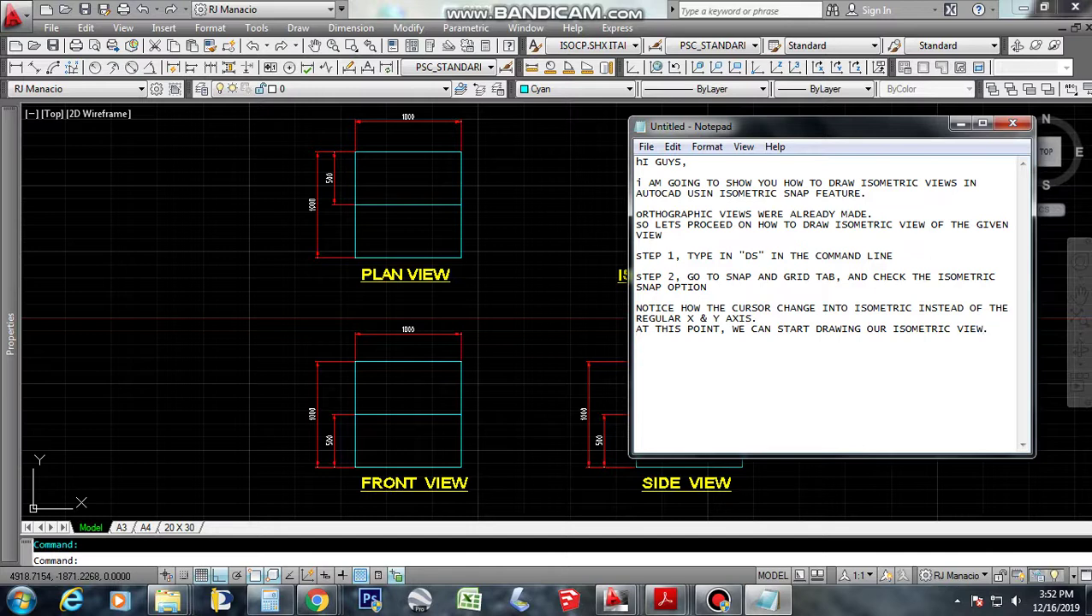
text(JUST )
text(FOLLOW THE )
text(GIVEN D)
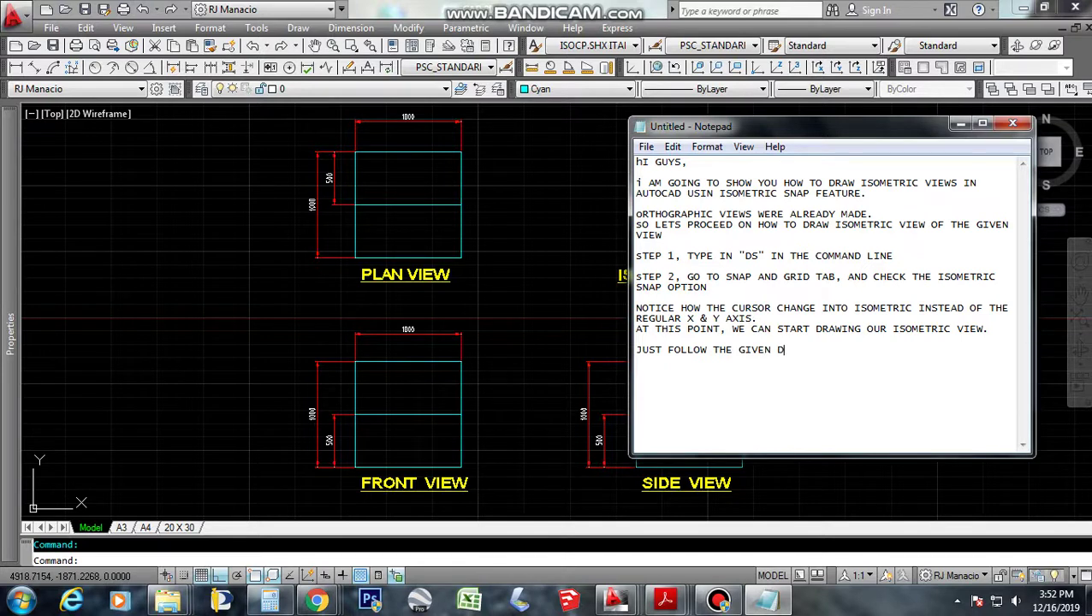
text(OM)
text(IMENSI)
text(ONS)
text(:)
text())
Hide the notes and frame the views, starting then cancelling a trial line.
click(960, 123)
middle_drag(727, 244, 649, 329)
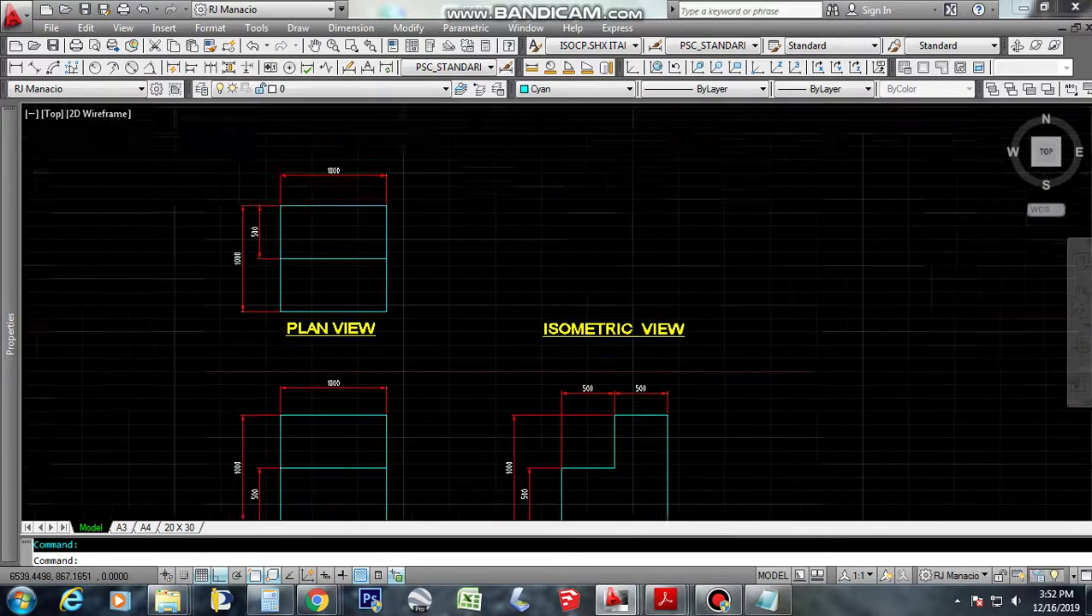
scroll(543, 301, down, 4)
scroll(441, 302, up, 1)
scroll(442, 302, up, 3)
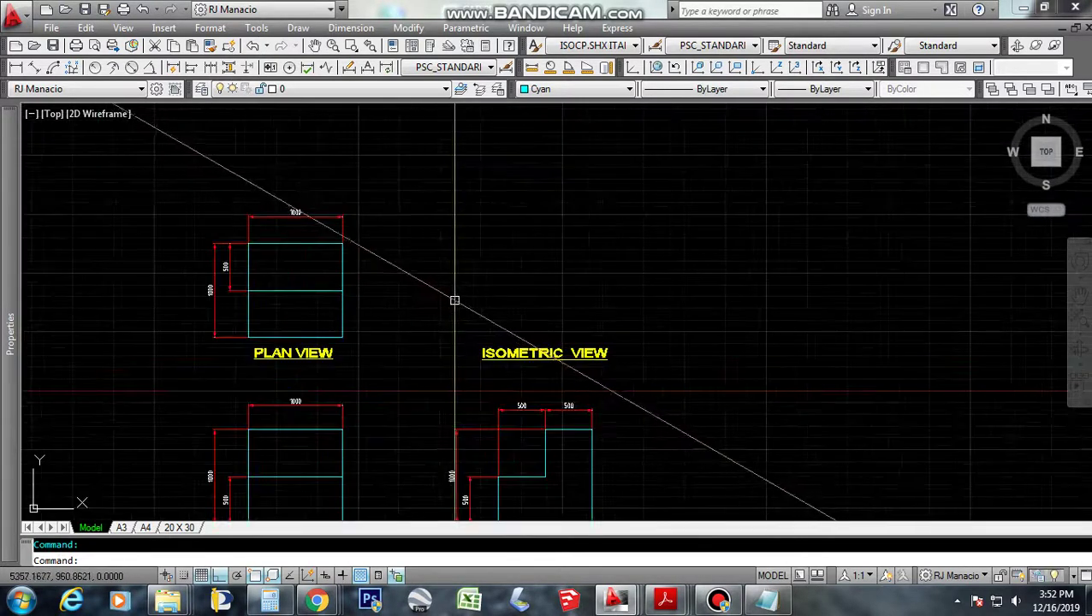
scroll(456, 301, down, 1)
middle_drag(456, 300, 453, 324)
text(l)
key(Return)
click(478, 217)
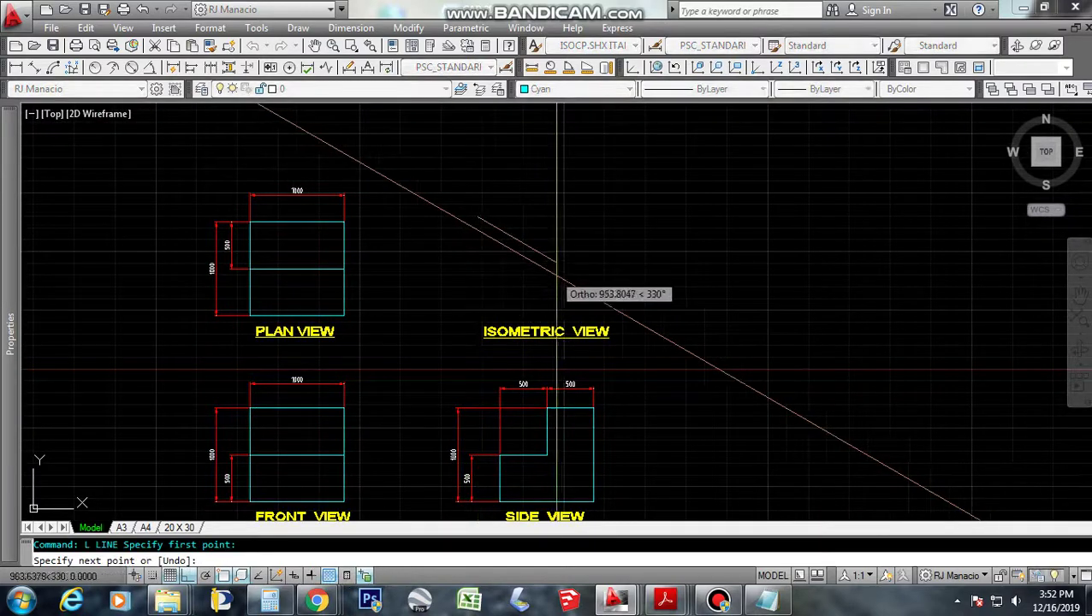
scroll(562, 281, up, 2)
scroll(562, 281, up, 2)
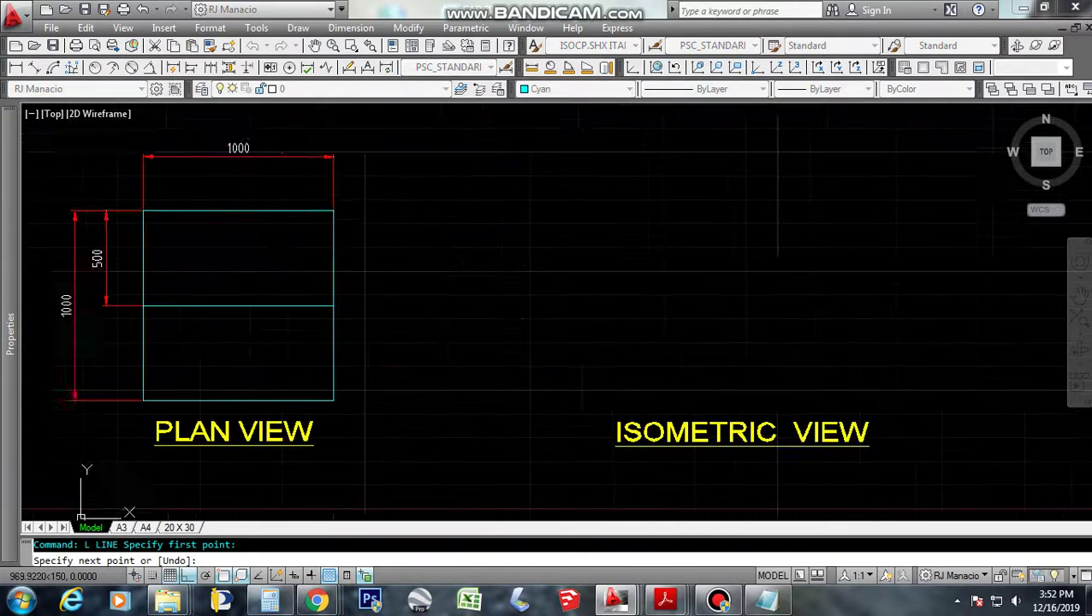
scroll(591, 287, up, 1)
scroll(615, 291, down, 2)
key(Escape)
From above the ISOMETRIC VIEW label, draw 1000-long edges at 330° and 30° on the top isoplane.
scroll(615, 291, up, 2)
key(Return)
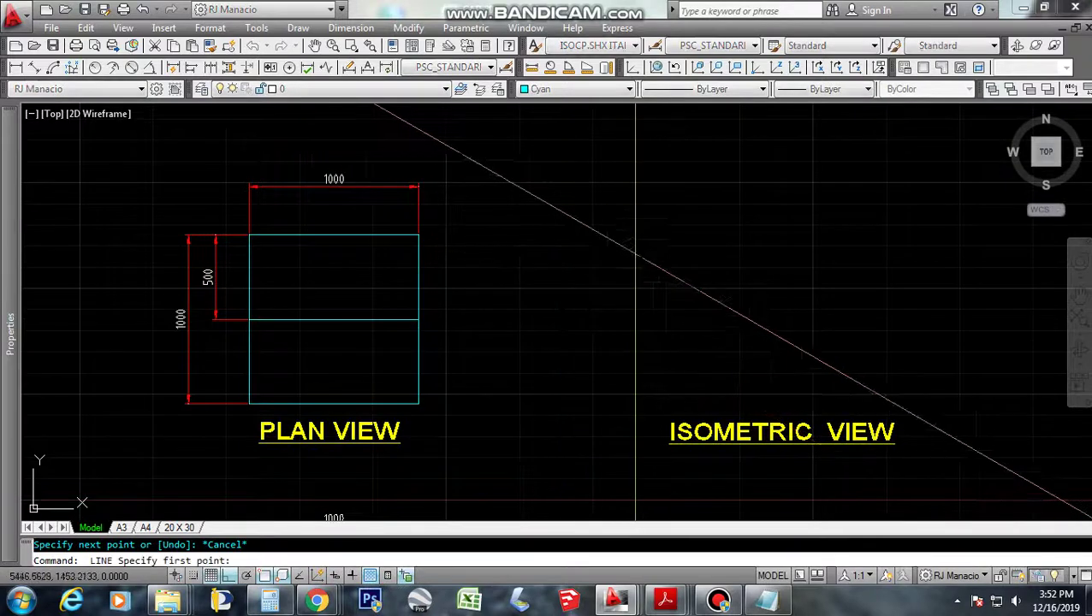
click(642, 222)
text(00)
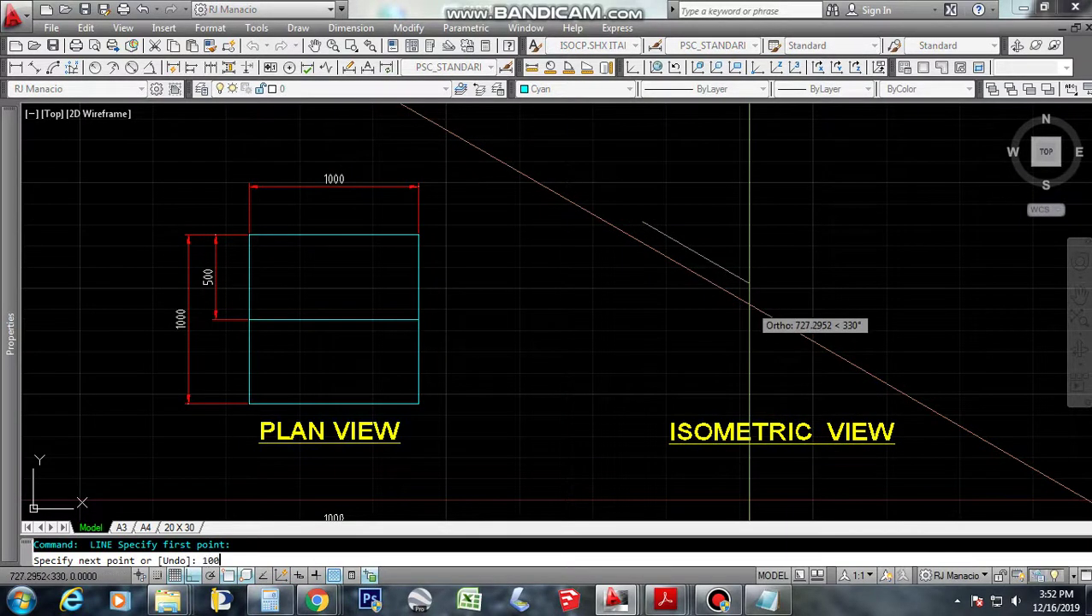
text(0)
key(Return)
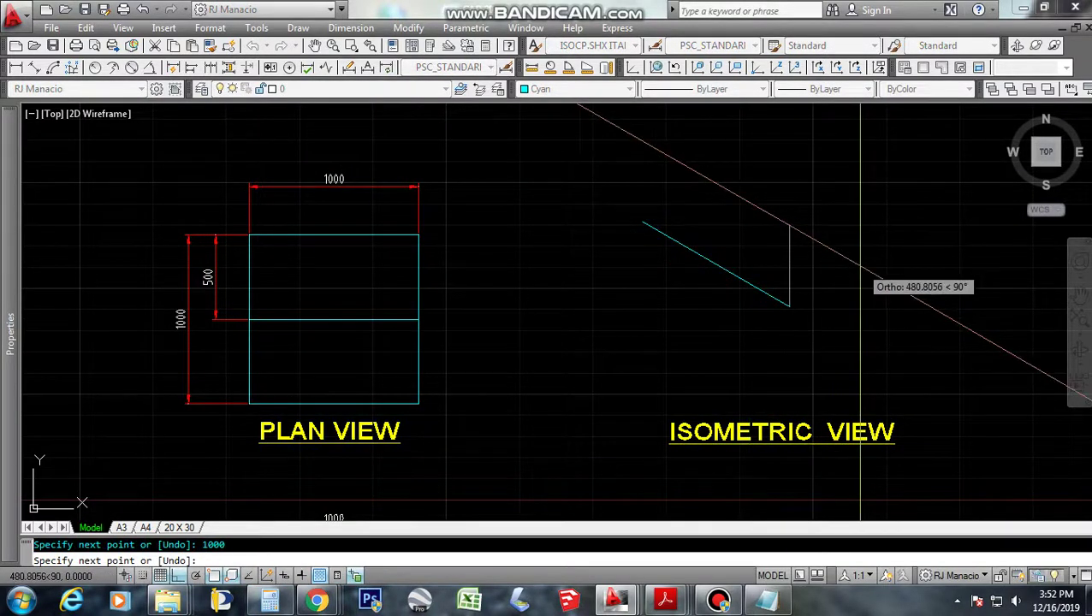
key(F5)
text(10)
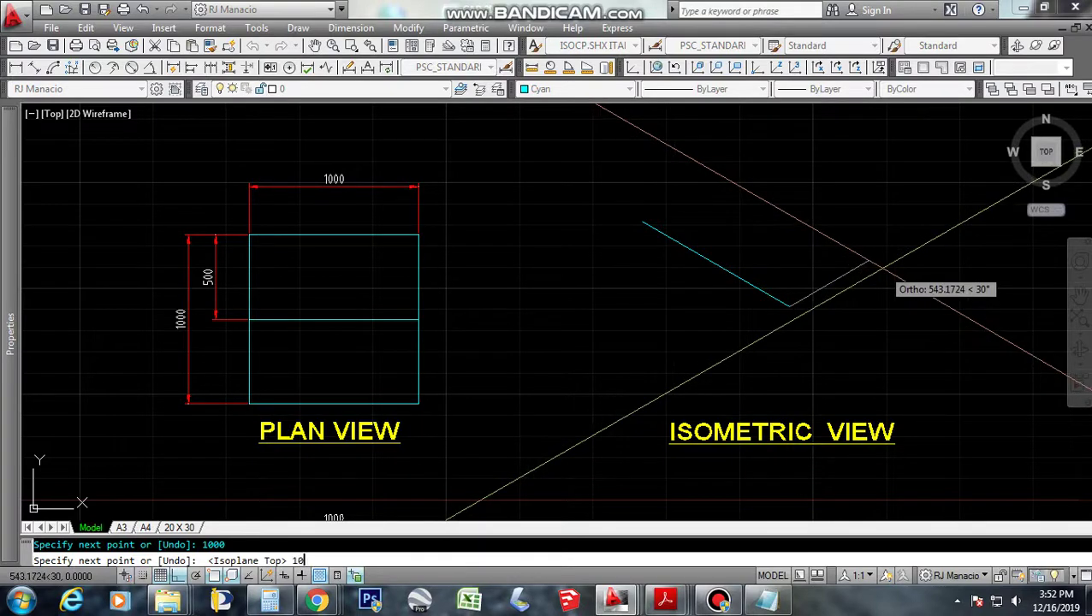
text(00)
key(Return)
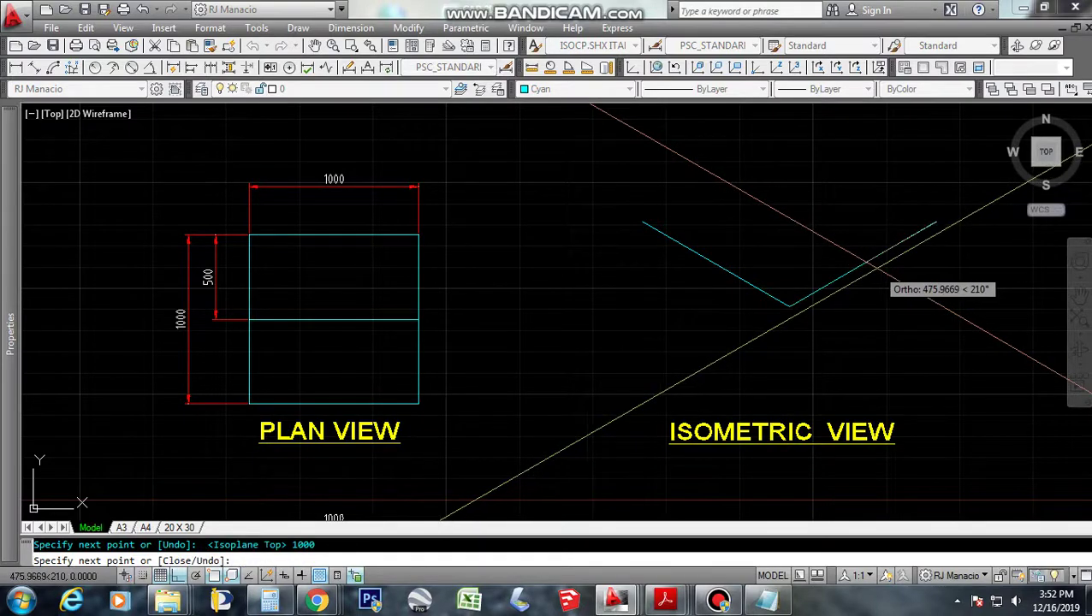
On the right isoplane, add a 500-long vertical edge, then bring back the notes.
scroll(873, 261, down, 2)
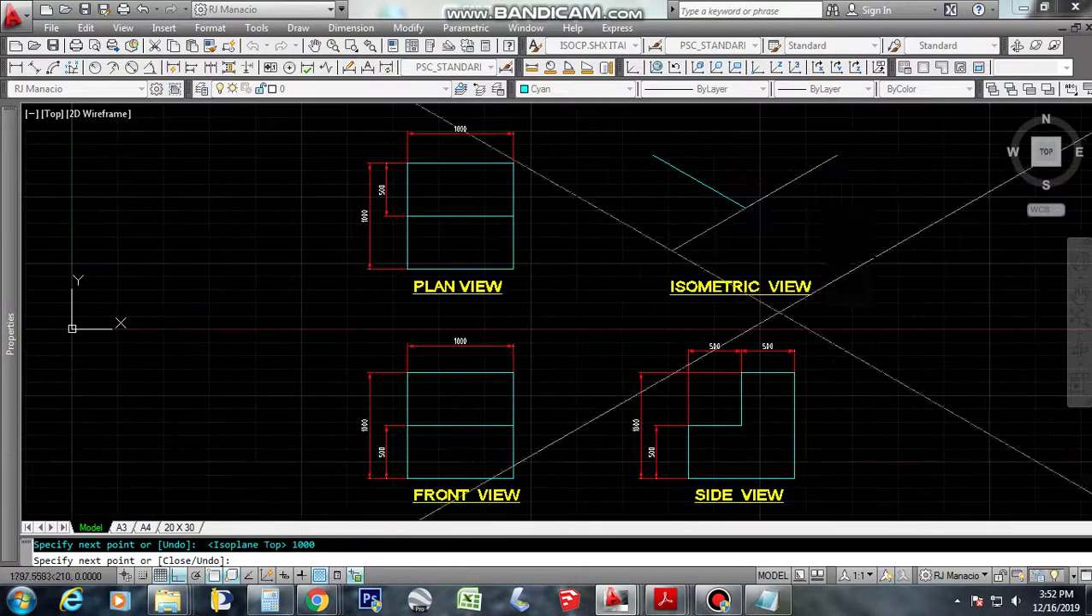
scroll(666, 466, up, 3)
scroll(642, 439, down, 3)
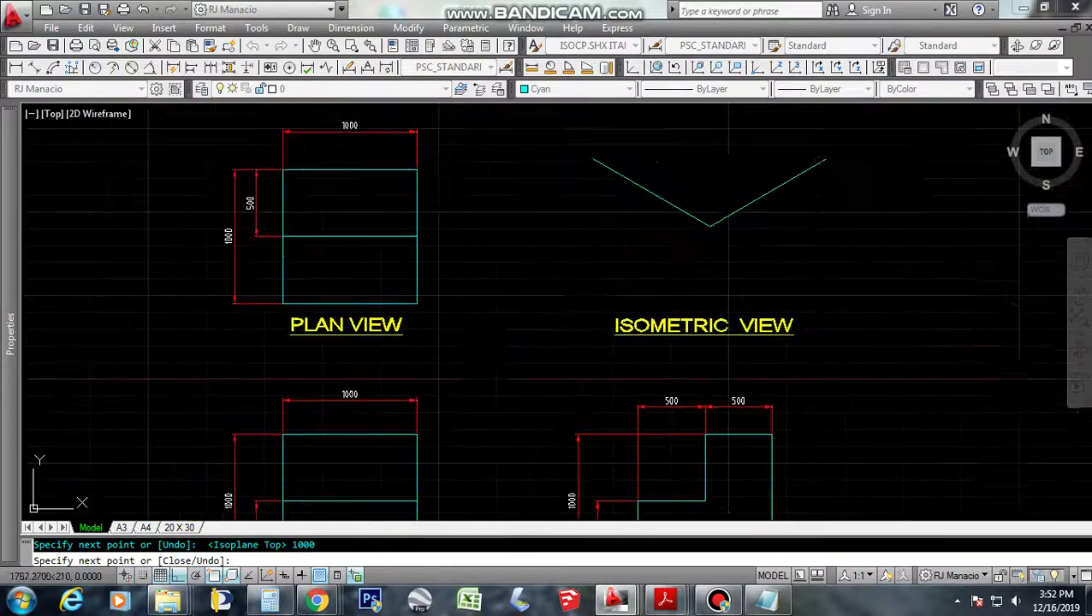
middle_drag(745, 128, 710, 283)
key(F5)
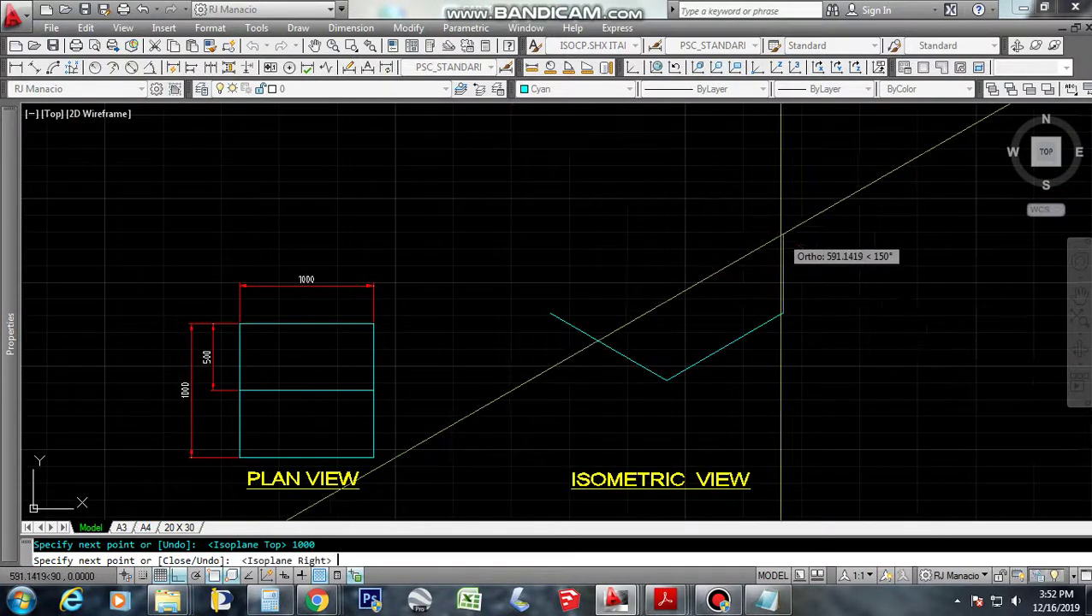
text(500)
key(Return)
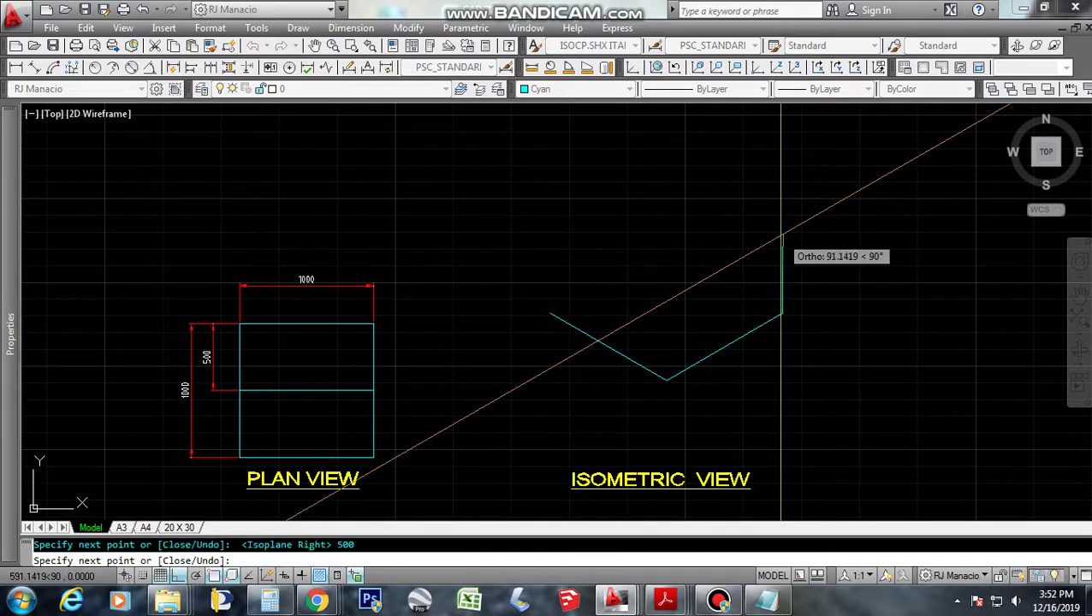
key(Escape)
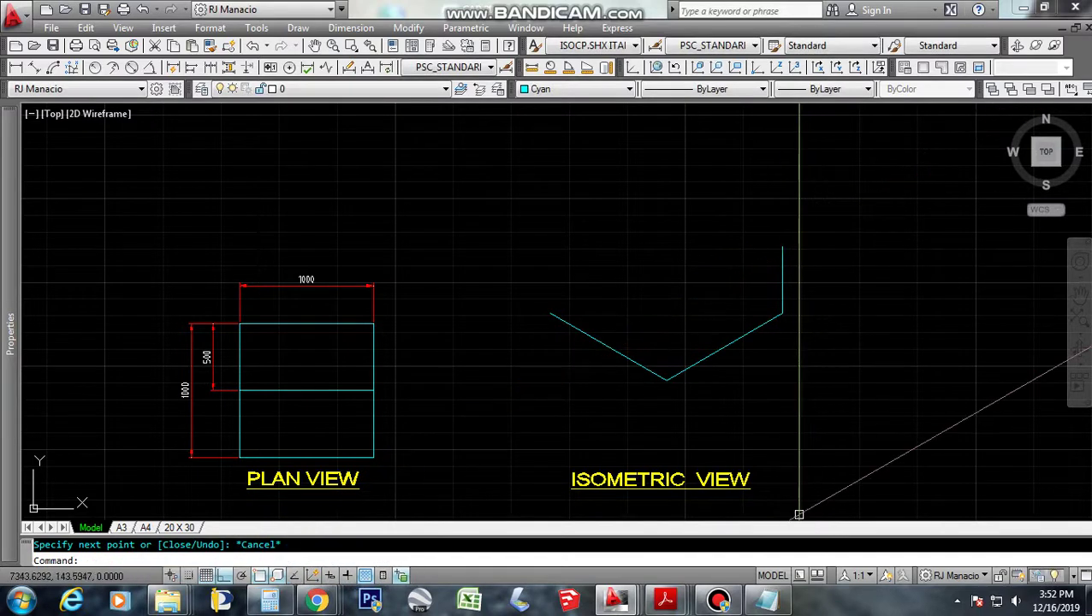
click(768, 602)
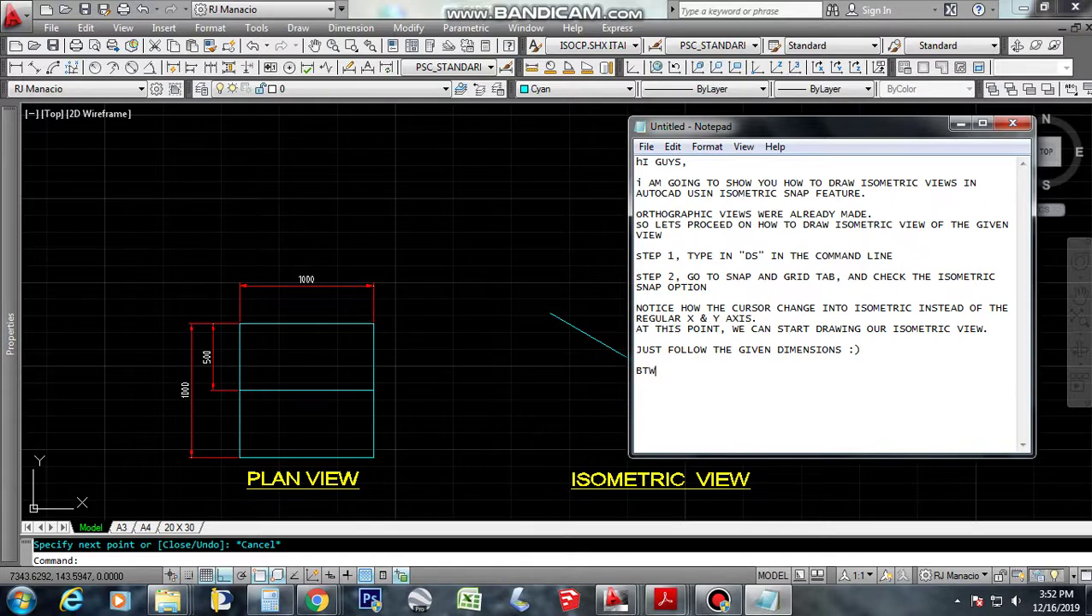
Type 'BTW, TO CHANGE THE ISOPLANE.. JUST PRESS "F5"' and return to the drawing.
text(, TO CHANGE )
text(THE ISOPLA)
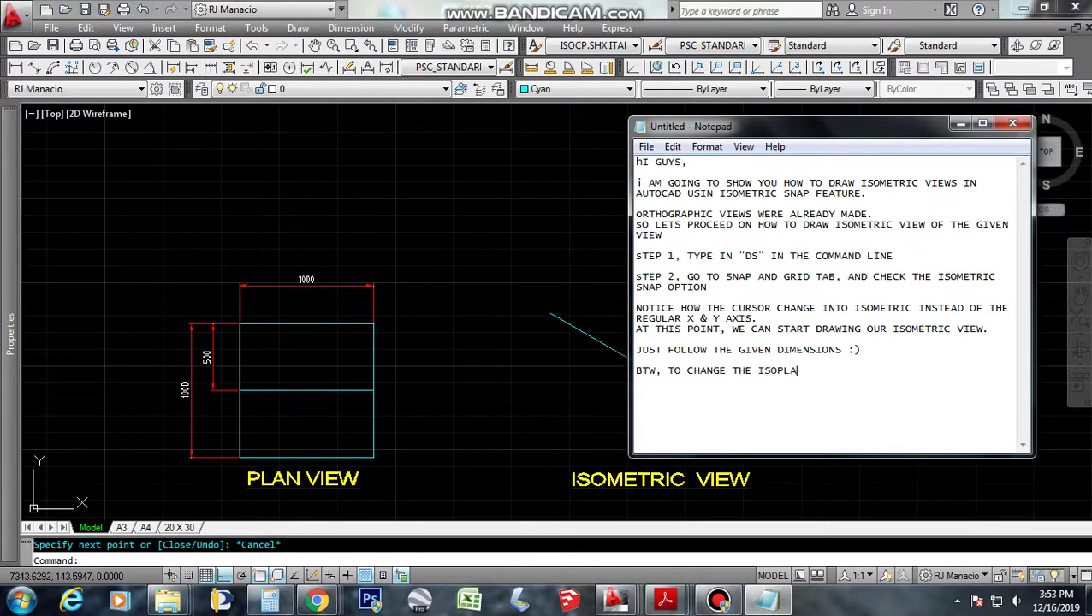
text(NE.. J)
text(UST)
text( PRESS ")
text(F5)
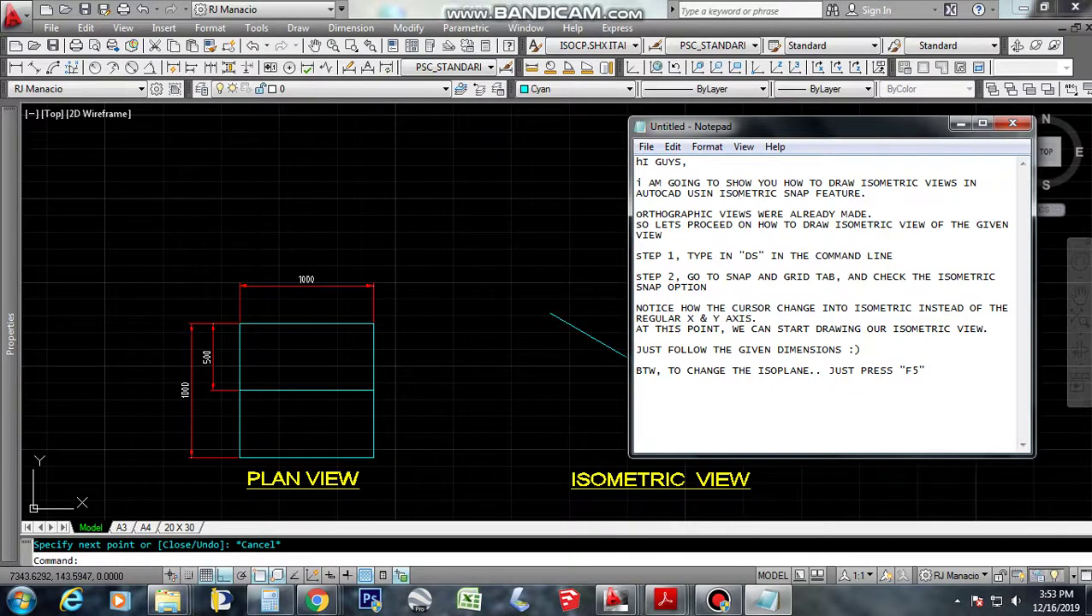
key(alt+Tab)
scroll(635, 368, down, 2)
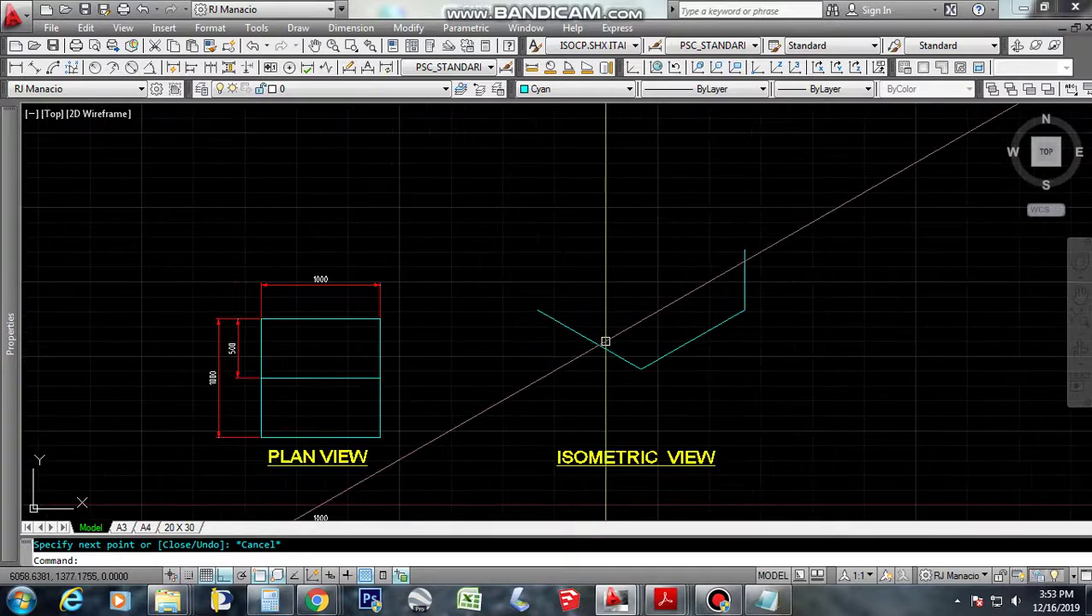
Draw the 500-unit front vertical edge and close the lower step's right face.
text(l)
key(Return)
click(640, 369)
text(00)
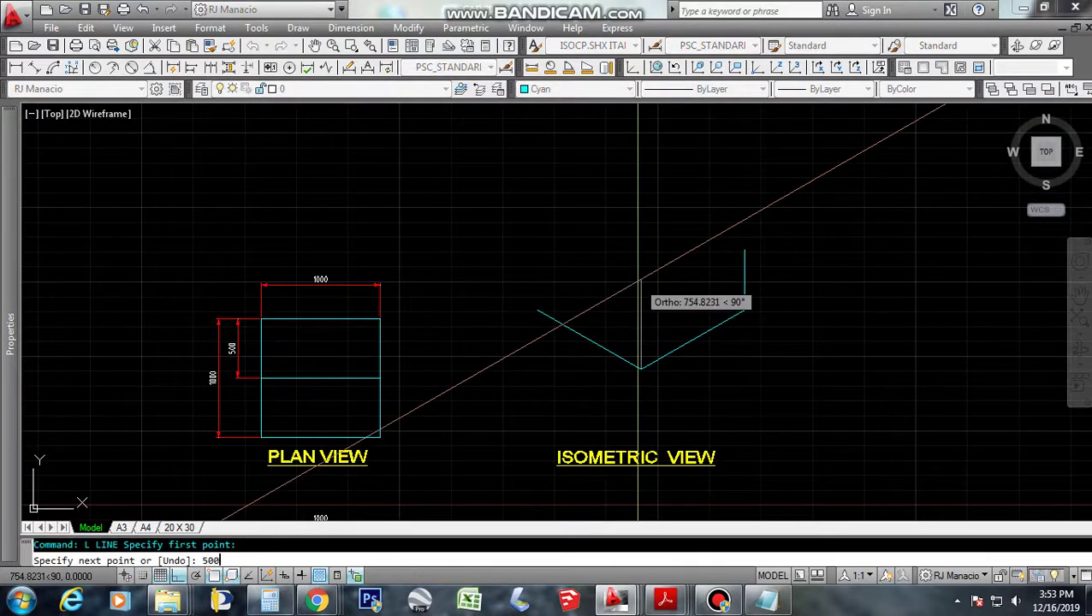
key(Return)
key(Escape)
key(Return)
click(744, 250)
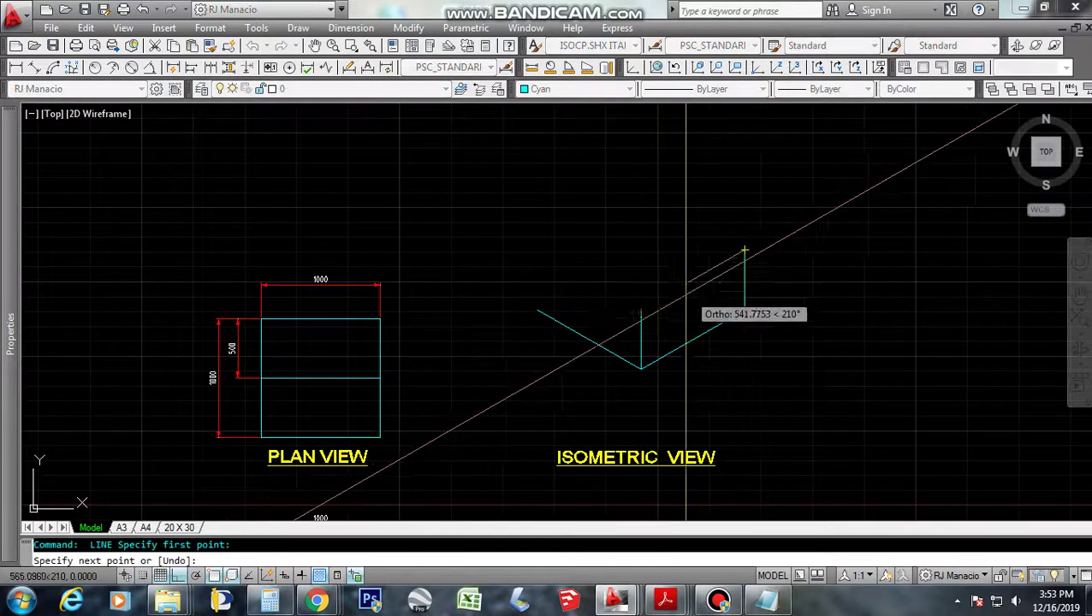
click(640, 310)
key(Escape)
On the left isoplane, draw the 1000-tall left edge, a 500 top edge and a 500 drop.
key(Return)
click(538, 310)
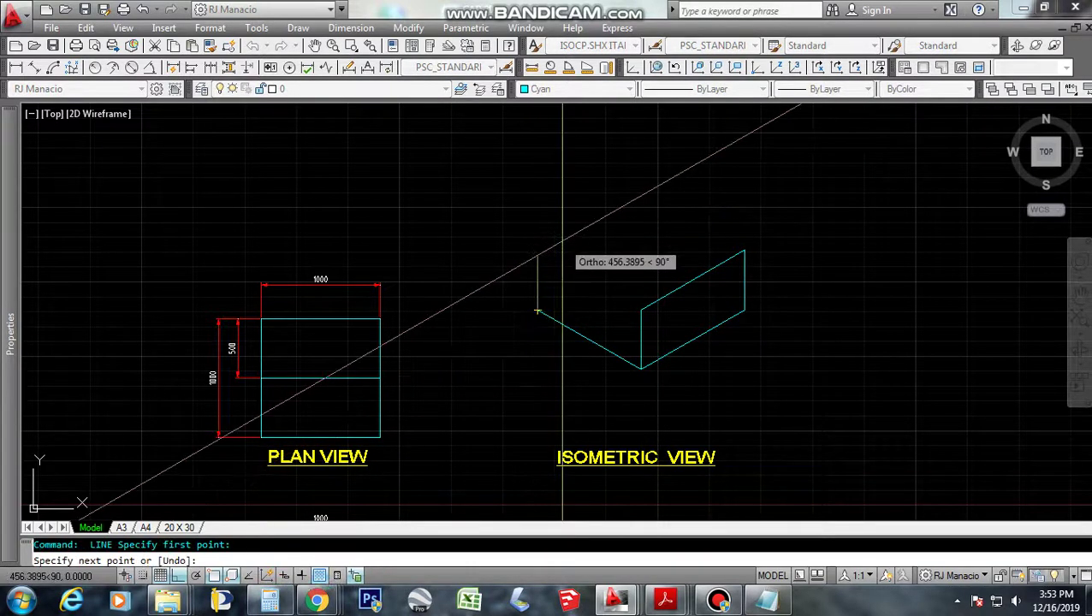
text(1000)
key(Return)
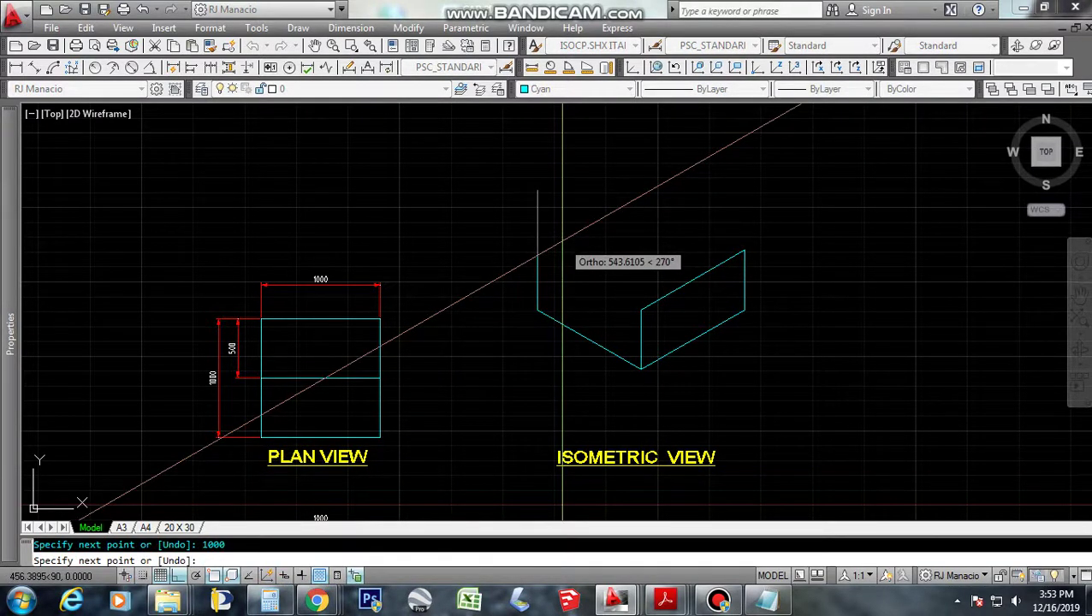
key(F5)
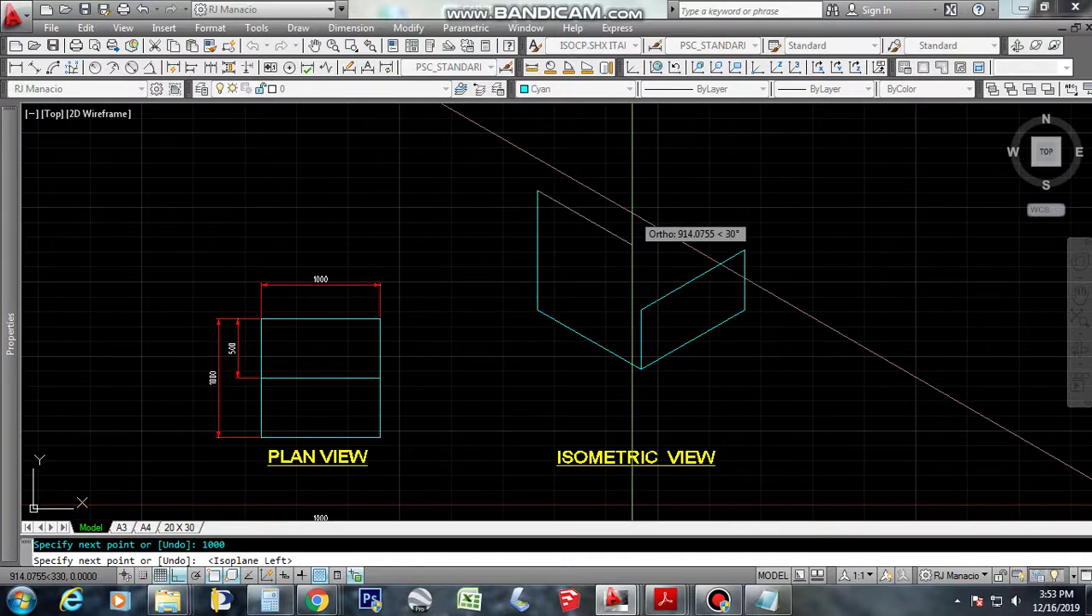
text(500)
key(Return)
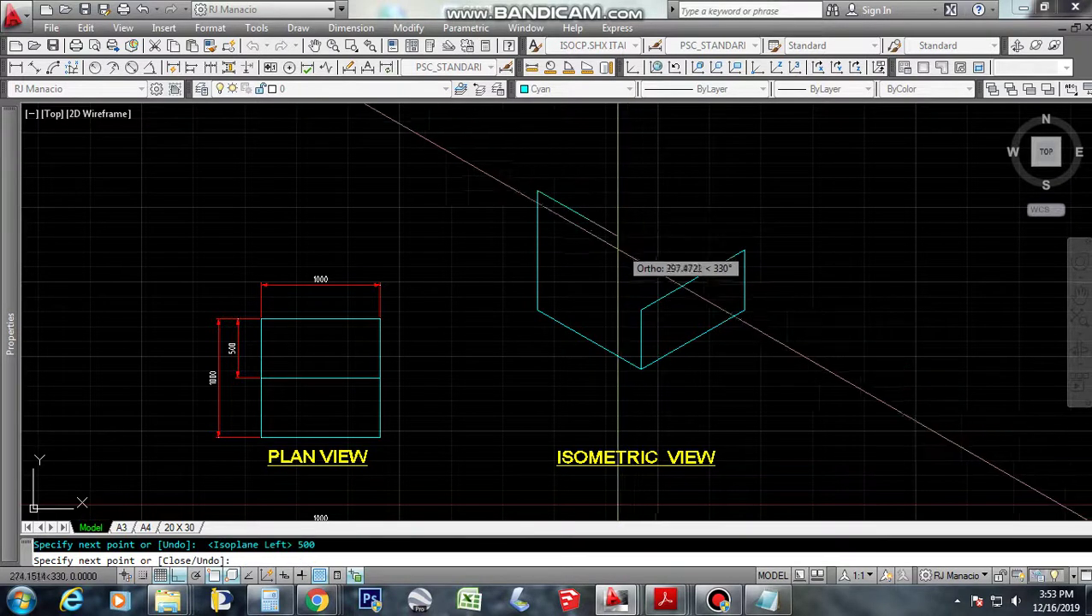
text(500)
key(Return)
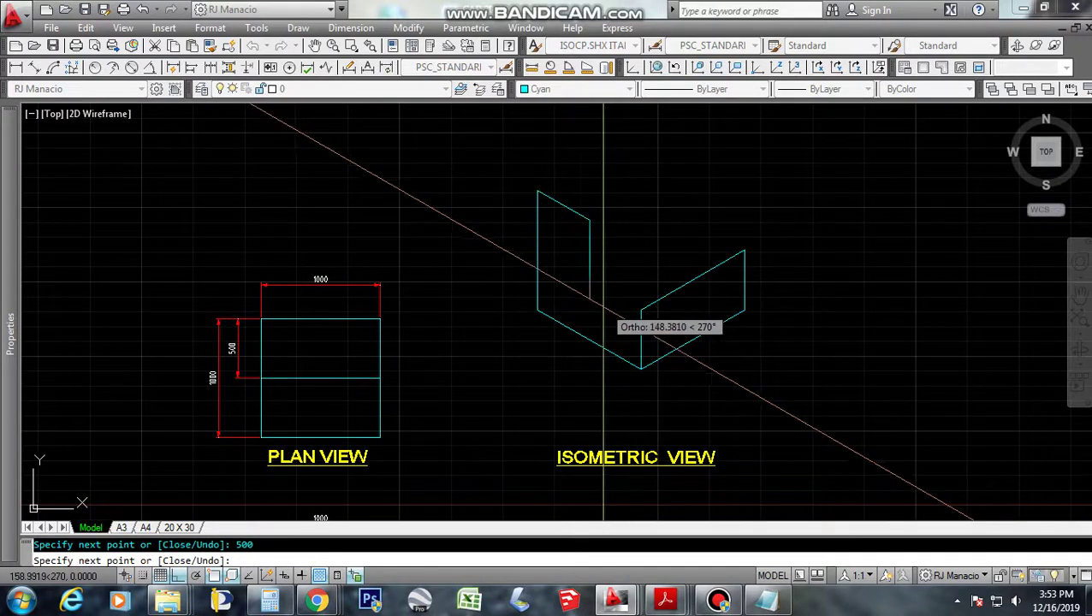
key(Escape)
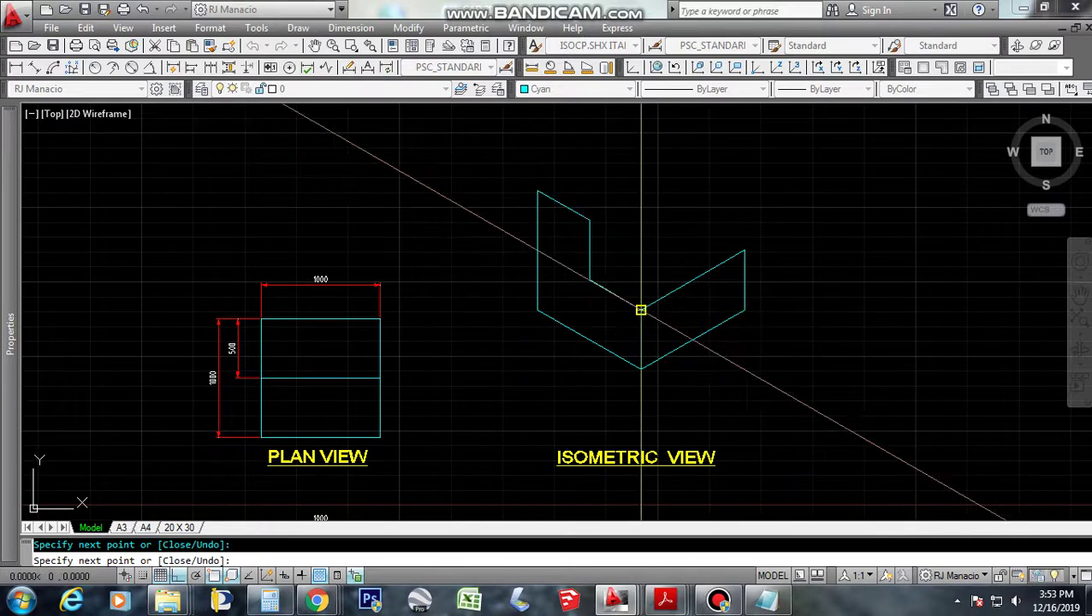
key(Return)
click(590, 280)
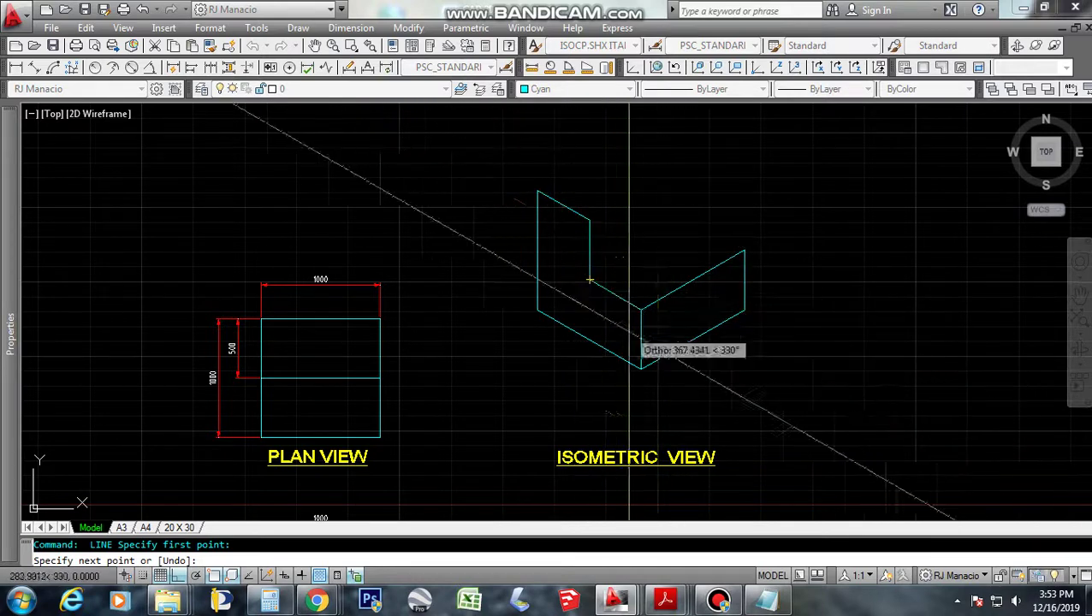
Note that the isoplane isn't the one wanted and F5 changes it, then return to AutoCAD.
click(767, 600)
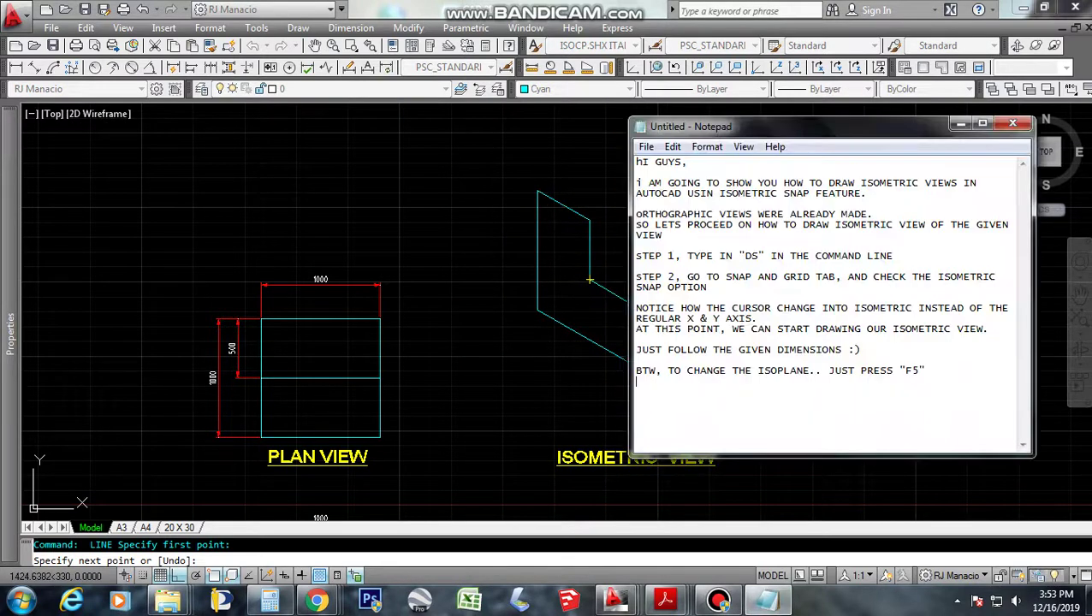
key(Return)
text(NOTICE T)
text(HAT THE )
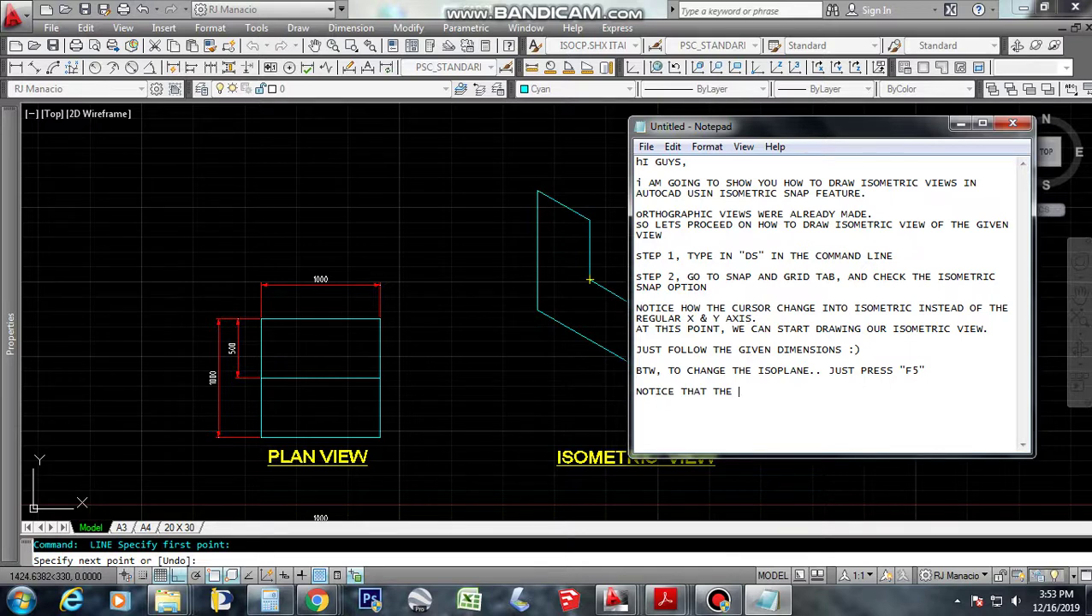
text(ISOPLANE IS NOT)
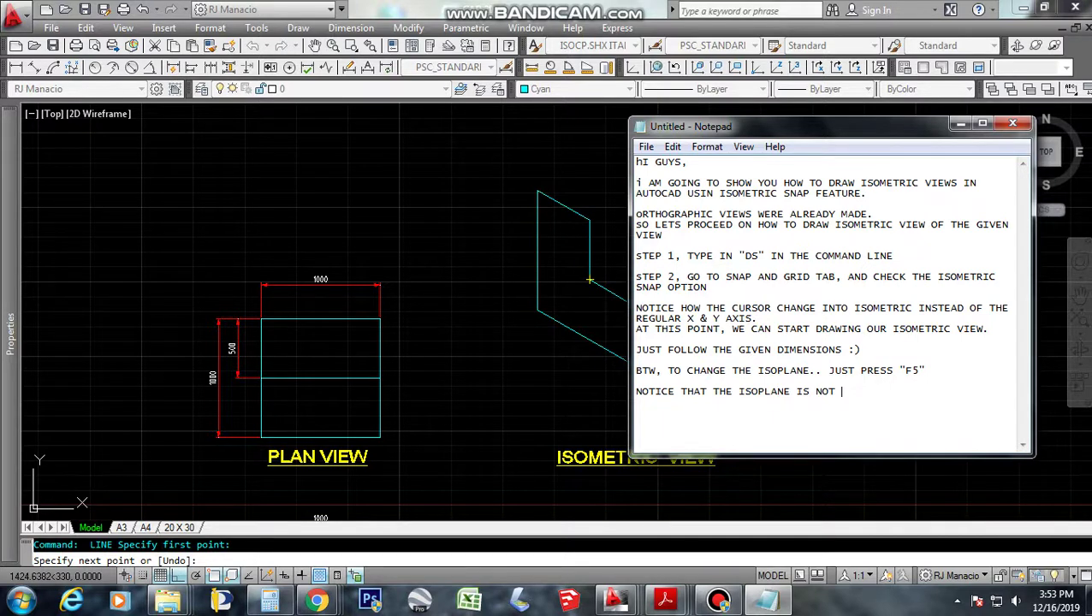
text( THE ONW)
key(BackSpace)
text(E WE WA)
text(NT. )
text(SO)
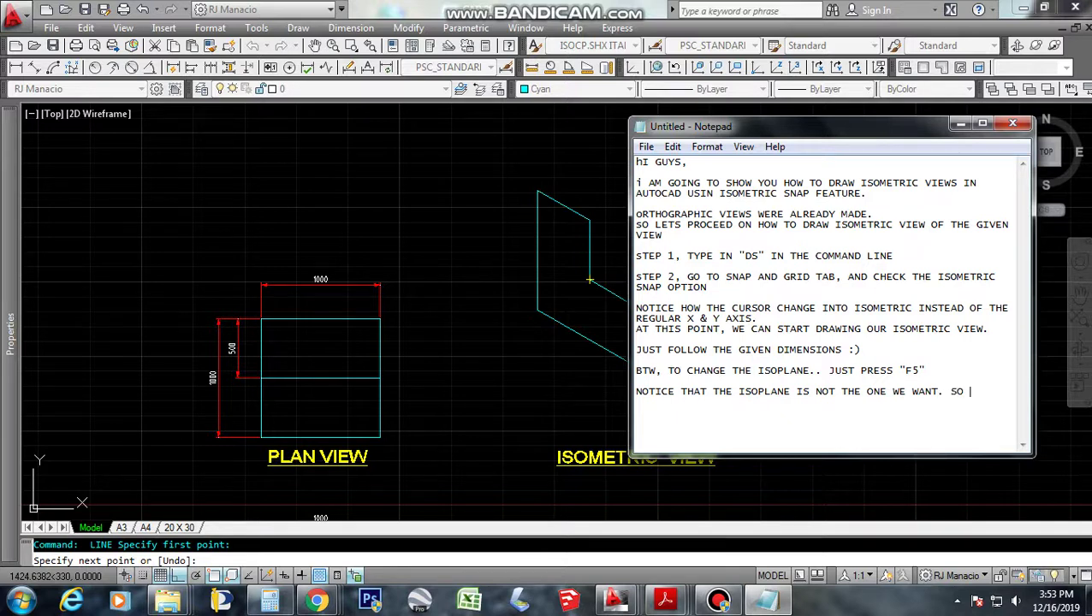
text( WE NEED TO )
text(PRESS "F)
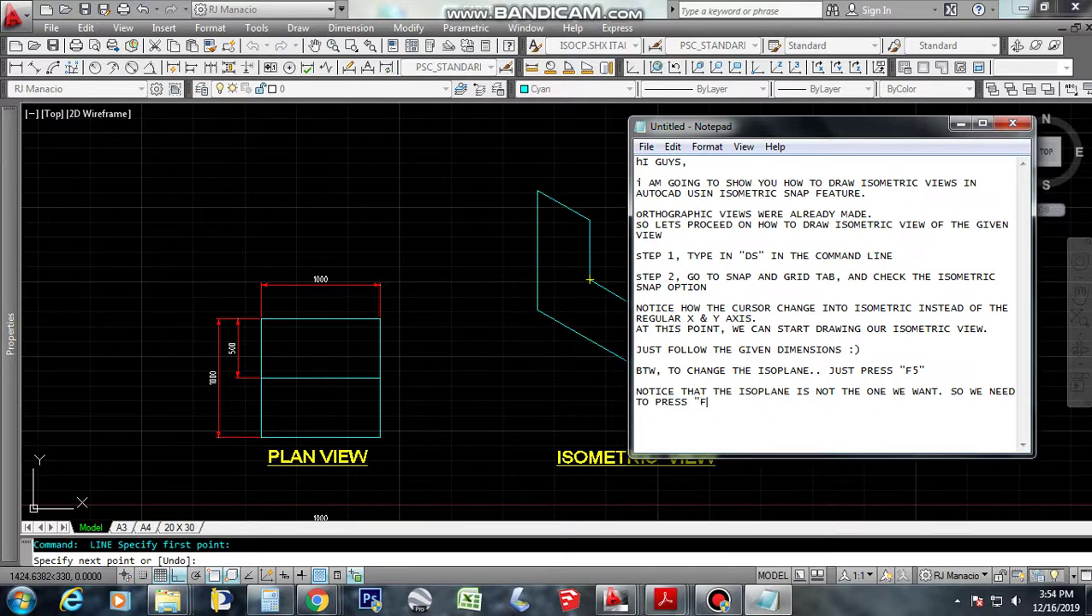
text(5" TO )
text(CHANGE ITS)
key(BackSpace)
text(ISOPLA)
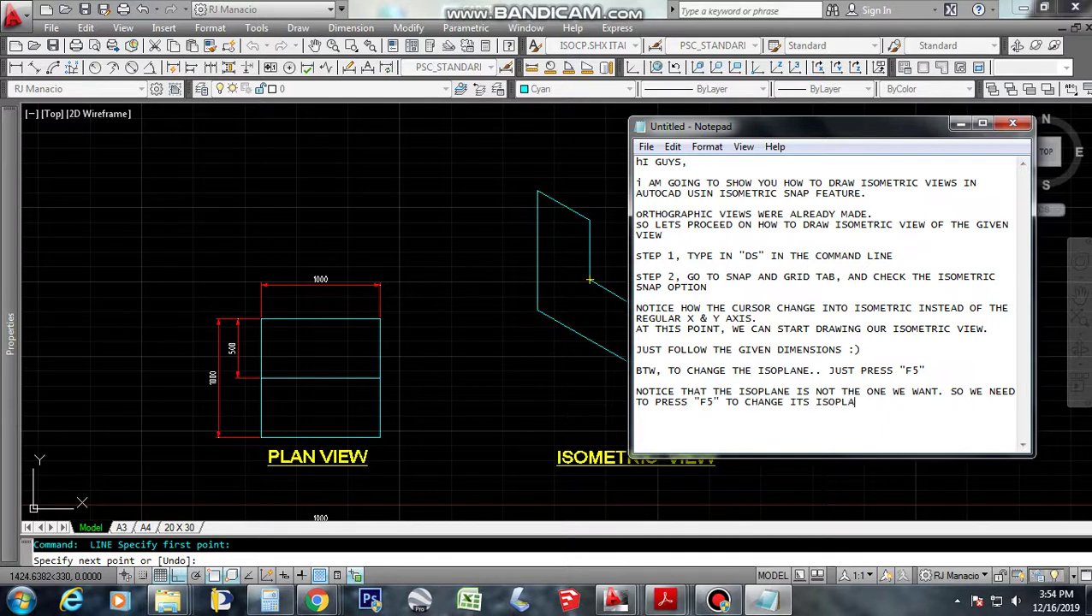
text(B)
key(BackSpace)
key(BackSpace)
text(NE)
key(alt+Tab)
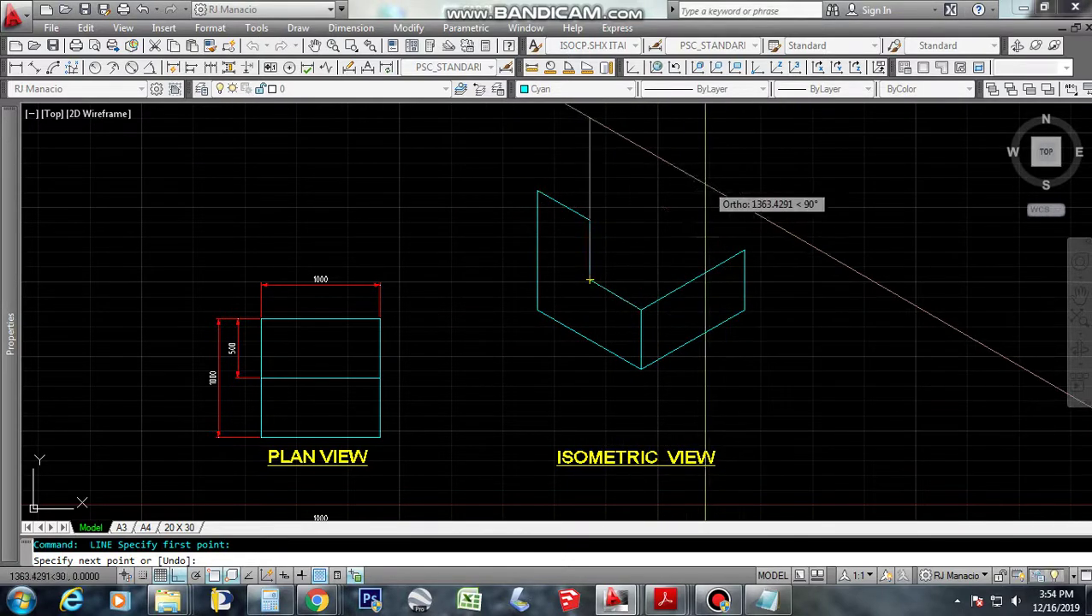
In Isoplane Top, draw the 1000-unit edge across the lower step's top to its right-back corner.
key(F5)
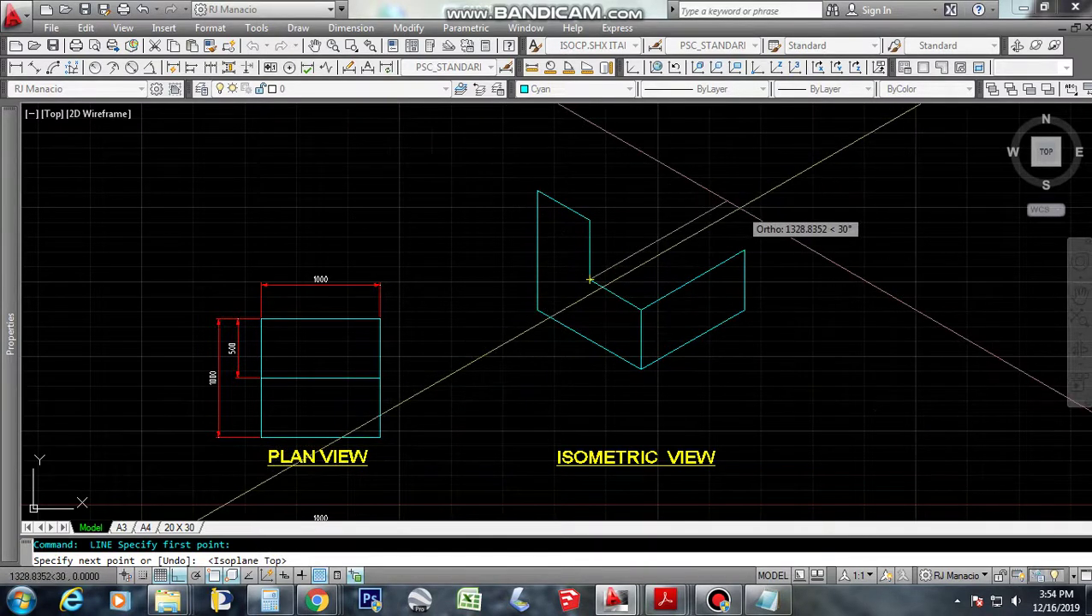
text(1000)
key(Return)
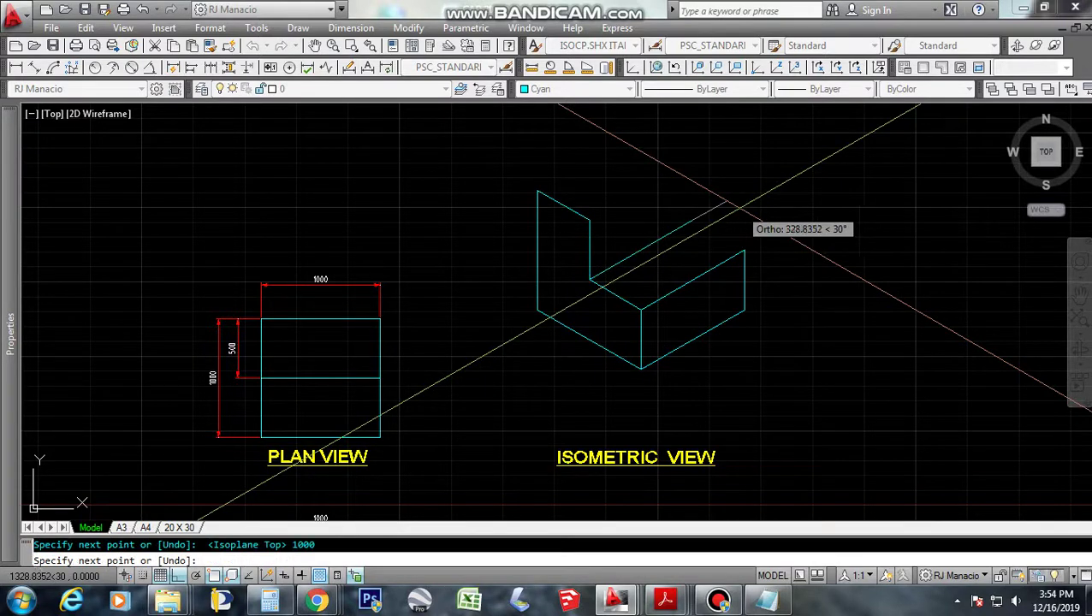
click(744, 247)
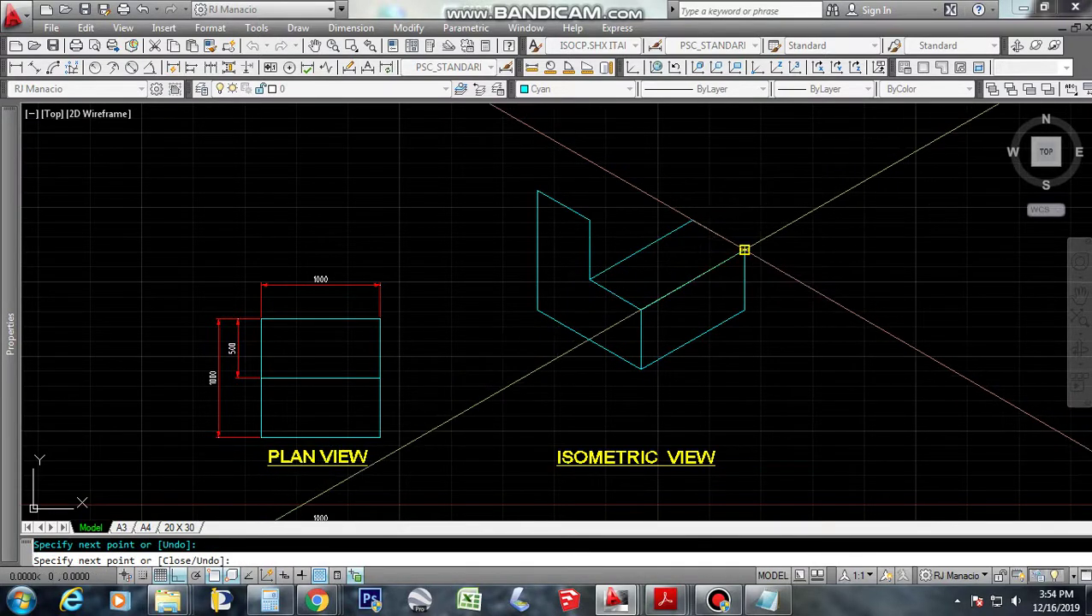
key(Escape)
In Isoplane Right, draw the 500-unit vertical riser and the upper step's top edge back to the tall face.
key(Return)
click(692, 221)
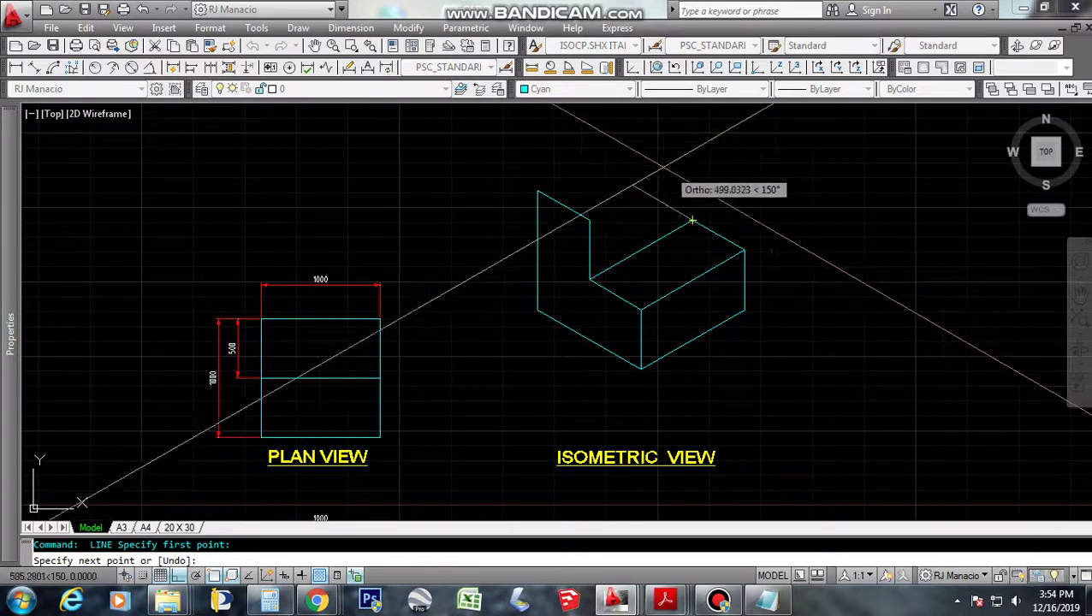
key(F5)
text(500)
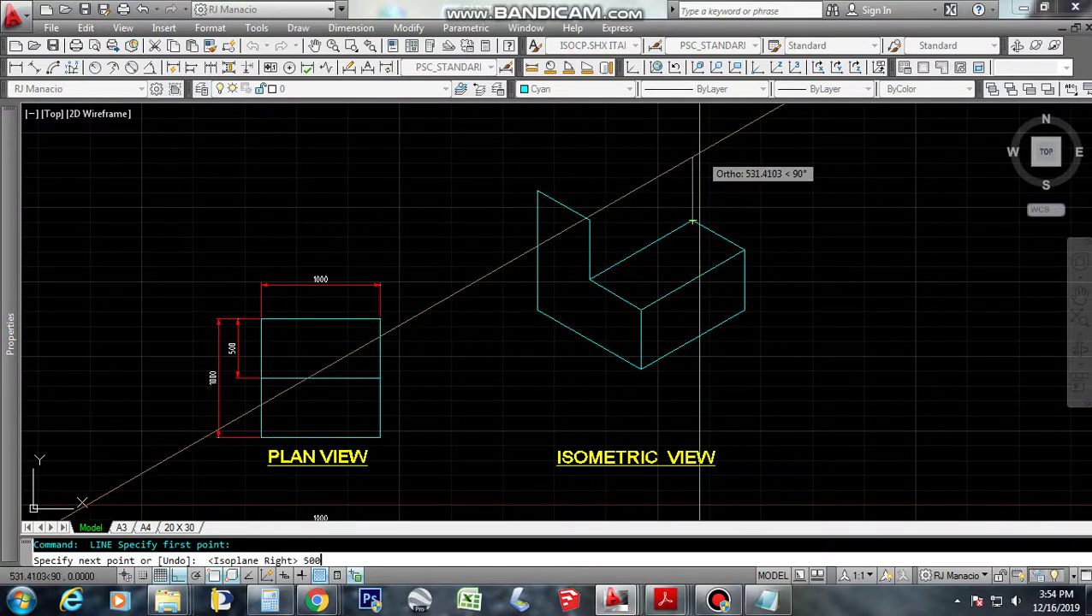
key(Return)
click(590, 219)
Draw the 1000-unit back top edge from the tall face's top corner, closing the top face.
key(Escape)
key(Return)
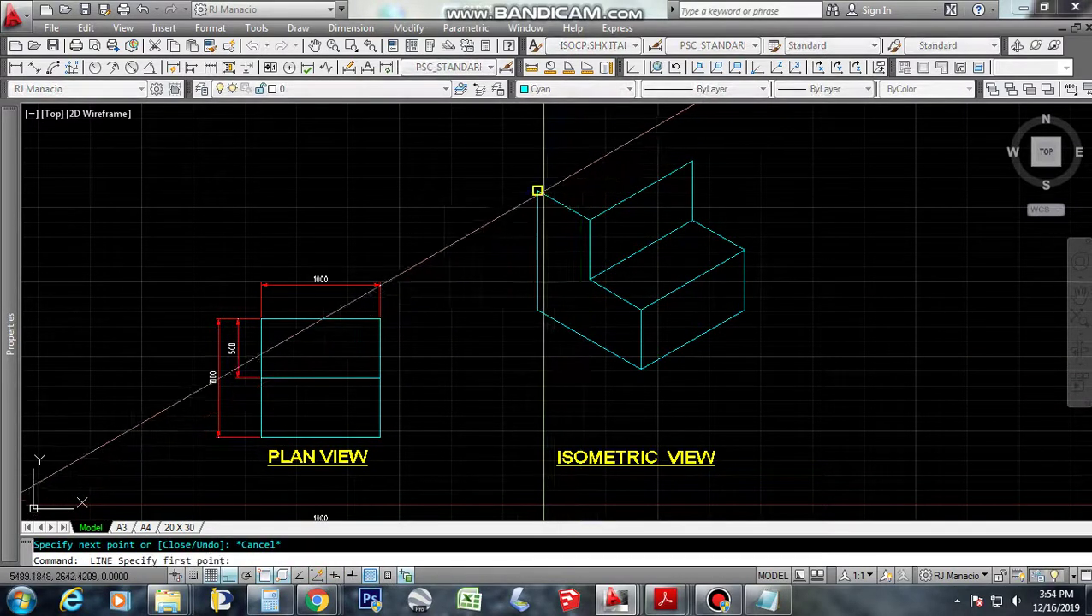
click(537, 190)
text(100)
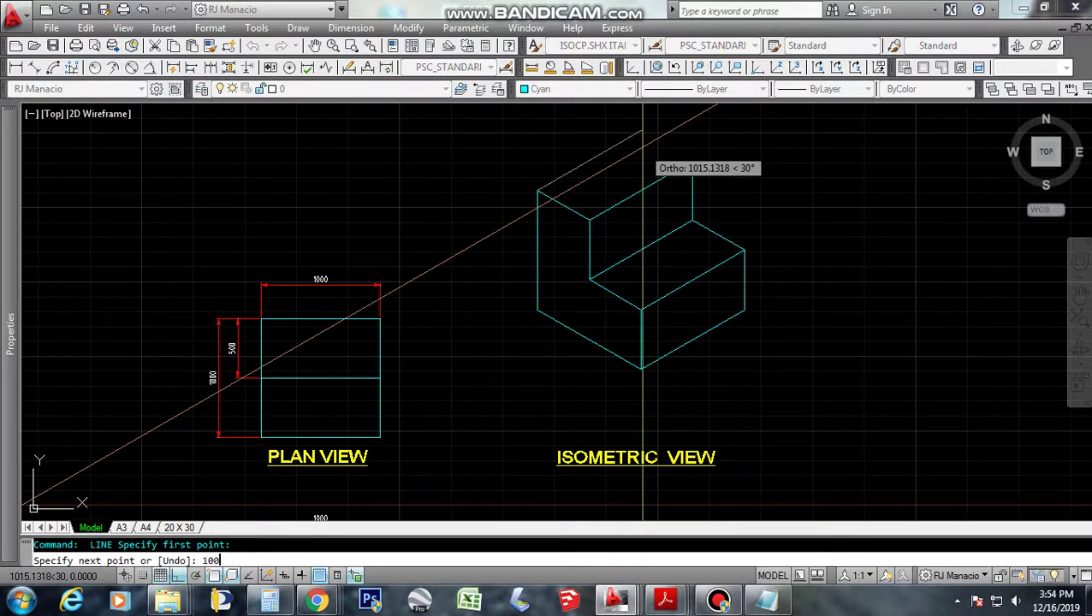
text(0)
key(Return)
click(692, 160)
Move the whole isometric view down-left with Ortho turned off, placing it beside the plan view.
key(Escape)
scroll(693, 161, down, 2)
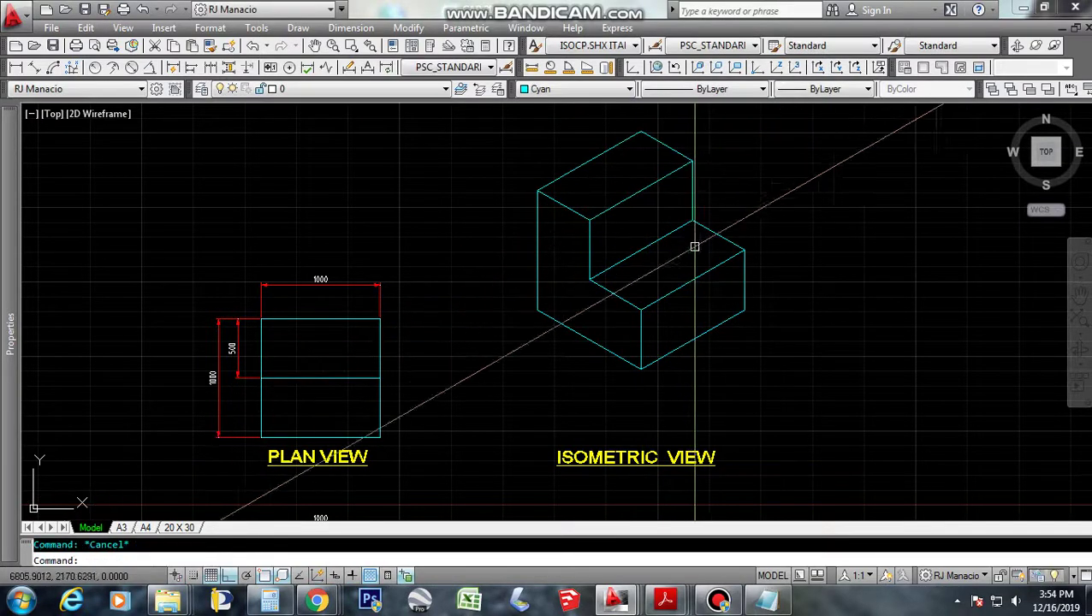
scroll(697, 244, down, 3)
middle_drag(675, 202, 663, 214)
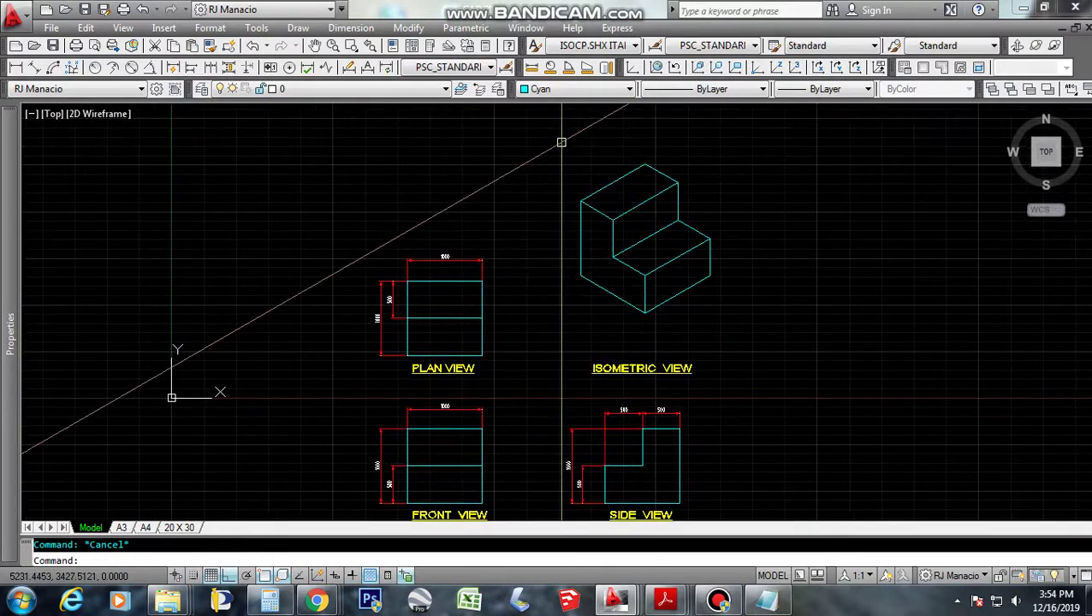
click(563, 141)
click(717, 275)
text(M)
key(Return)
click(796, 281)
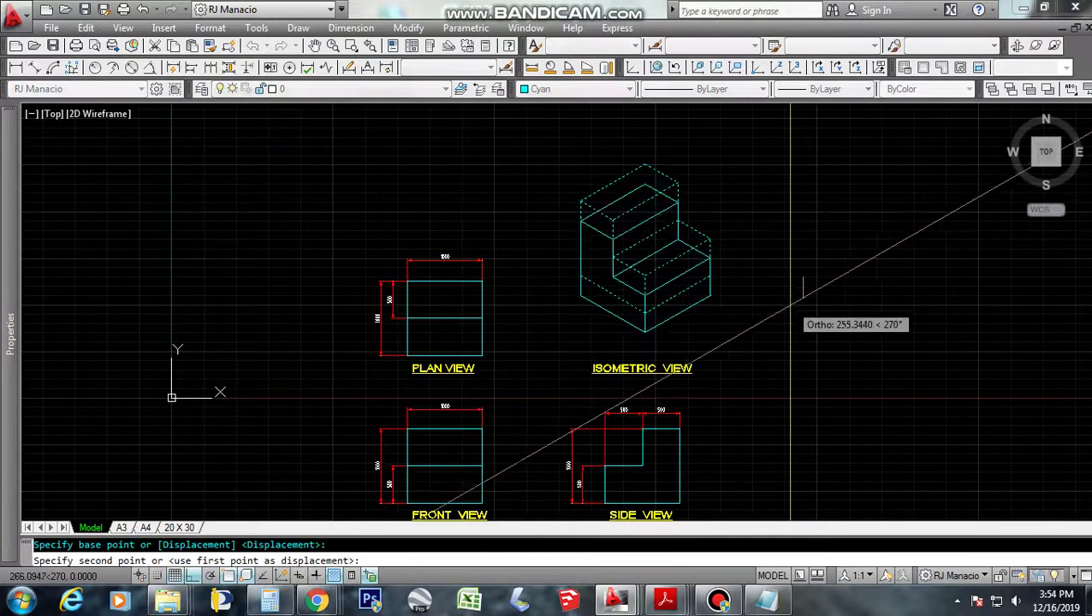
key(F8)
click(793, 316)
Zoom to extents so all four views fit on screen, then save the drawing with Ctrl+S.
scroll(793, 316, down, 1)
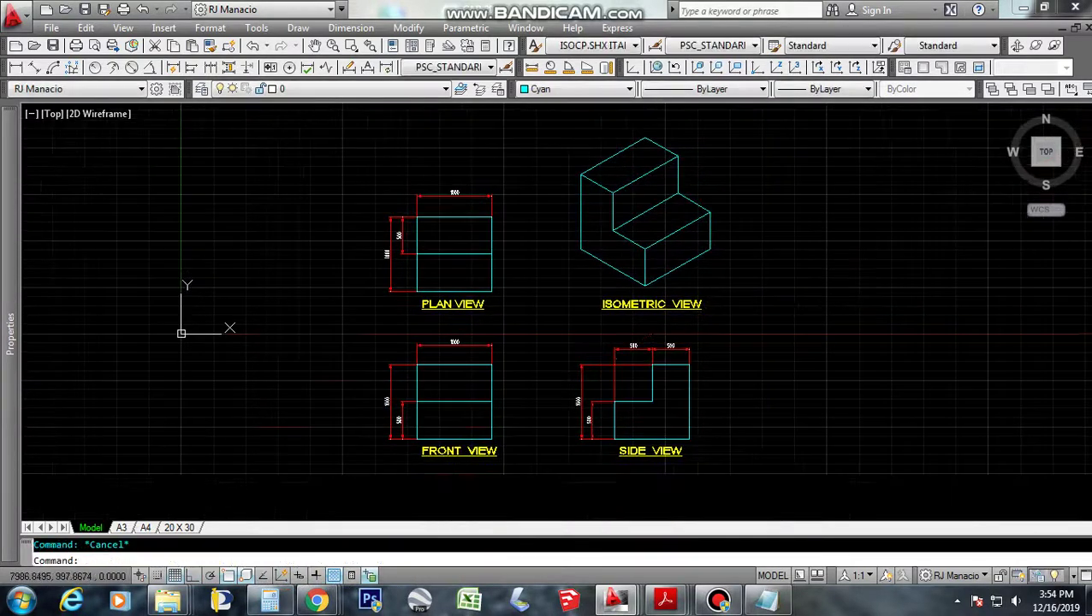
text(z)
key(Return)
text(e)
key(Return)
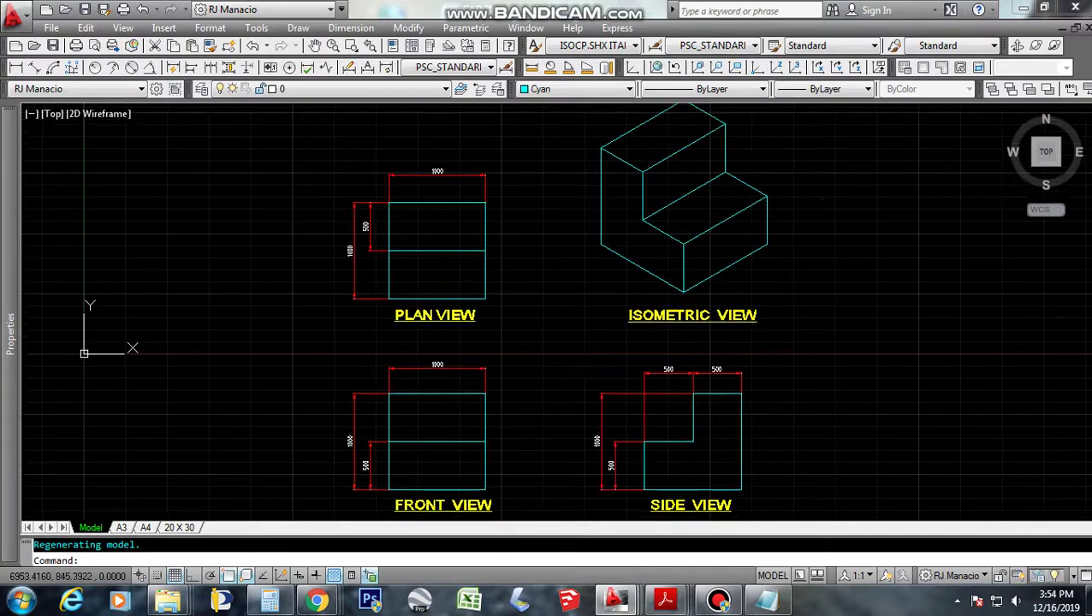
key(ctrl+s)
Cancel the save and type 'AND THAT'S HOW YOU DRAW ISOMETRIC VIEWS IN AUTOCAD' in Notepad.
key(Escape)
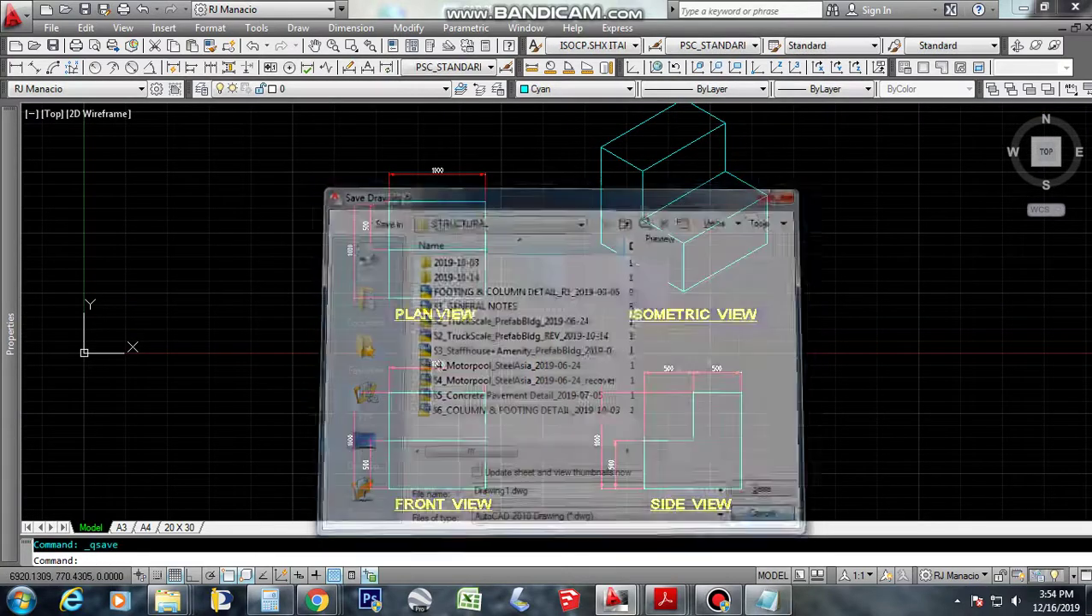
key(alt+Tab)
text(AND)
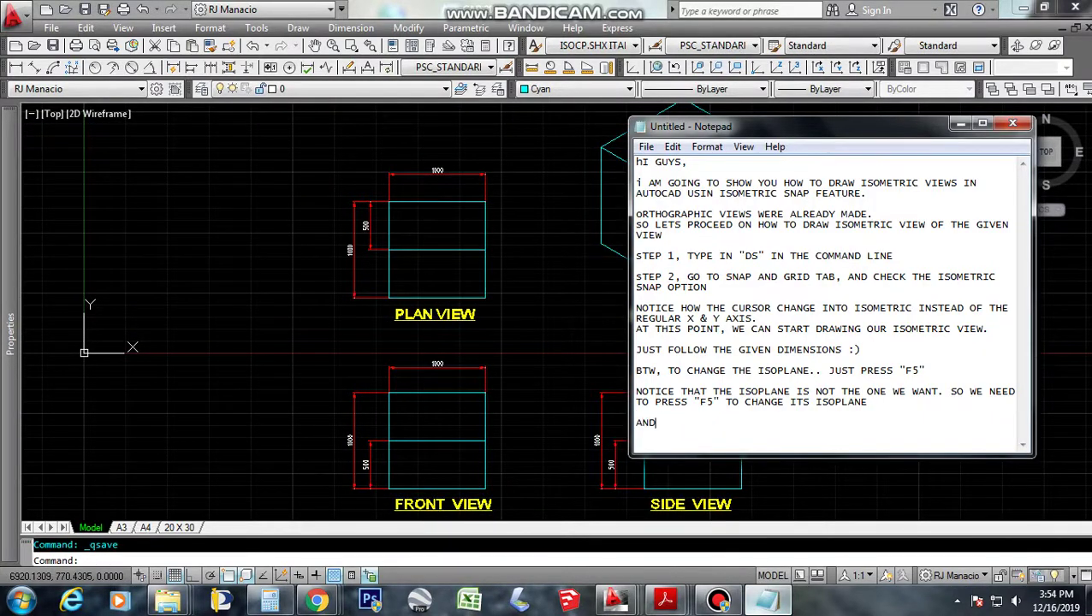
text( THAT)
text('S )
text(HOW YOU DRAW I)
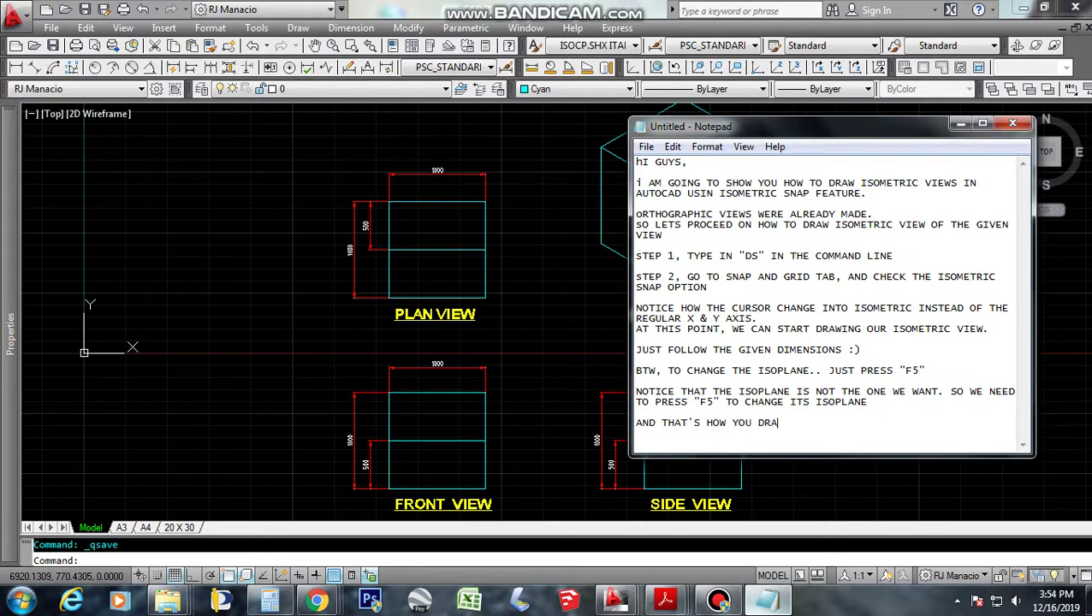
text(SOMETR)
text(IC VIEW)
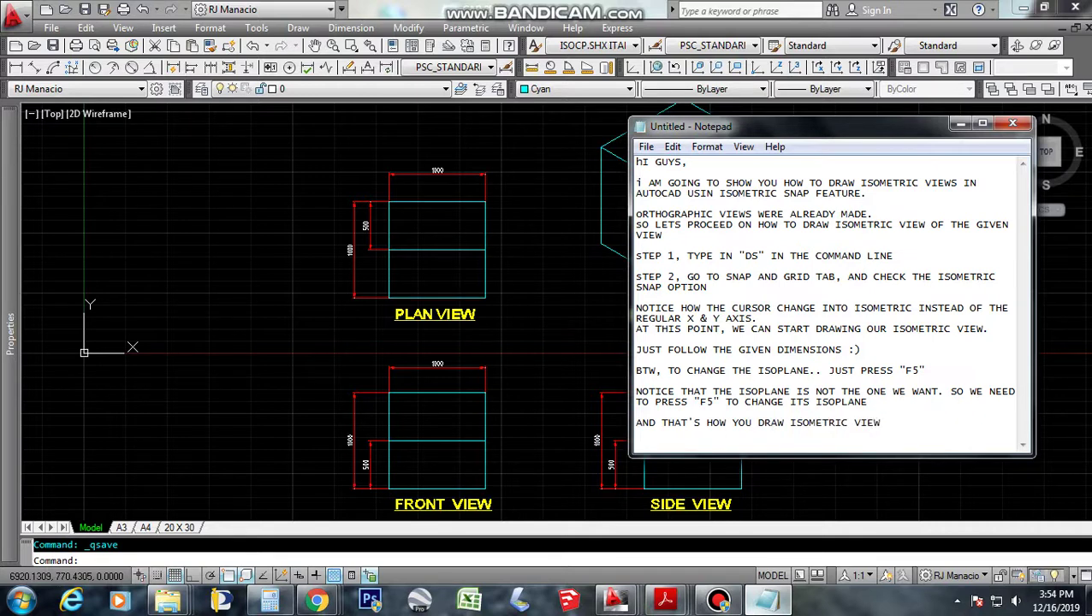
text(S IN AU)
text(TO)
text(CAD)
key(Return)
Add the line 'I MEAN THERE ARE A LOT OF WAYS TO DRAW ISOMETRIC VIEWS IN AUTOCAD'.
text(I MEAN T)
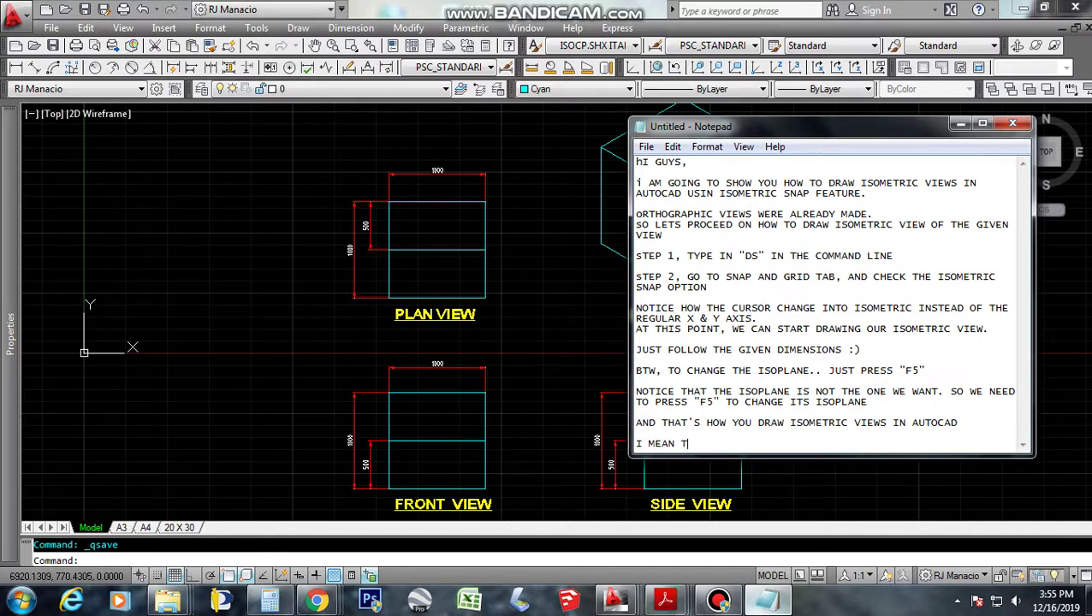
text(HERE ARE A)
text(L)
key(BackSpace)
key(BackSpace)
text(LOT OF )
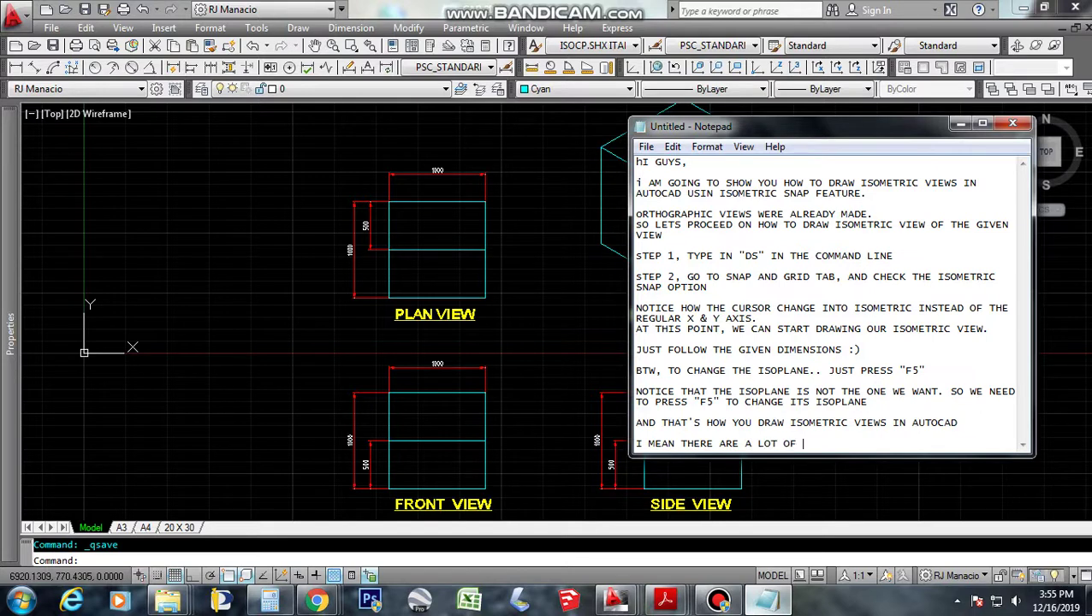
text(WAYS TO DR)
text(AW ISOMET)
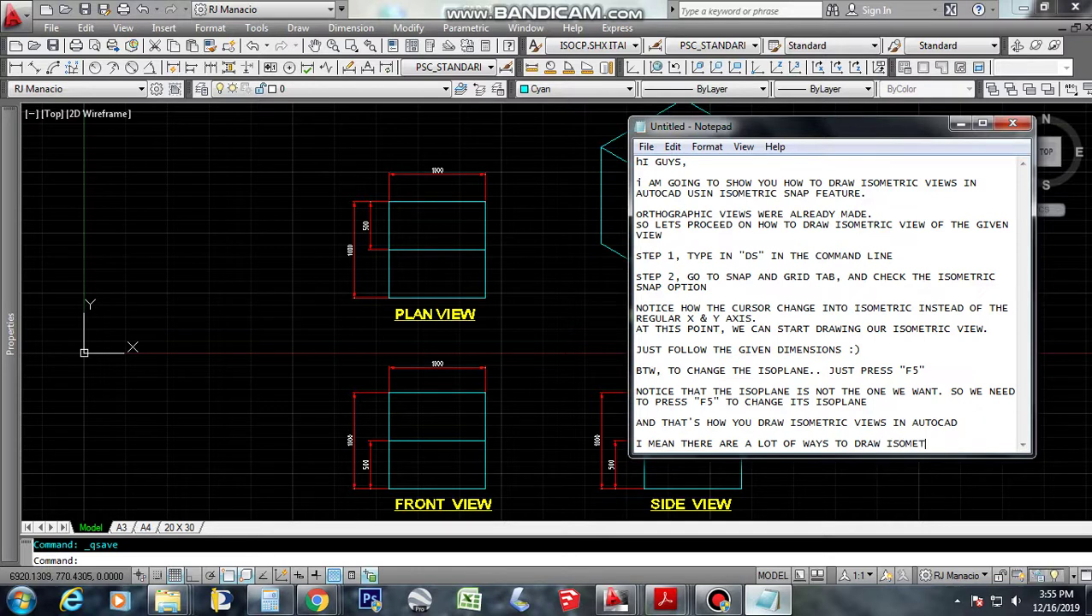
text(RIC VIEW)
text(S IN AUT)
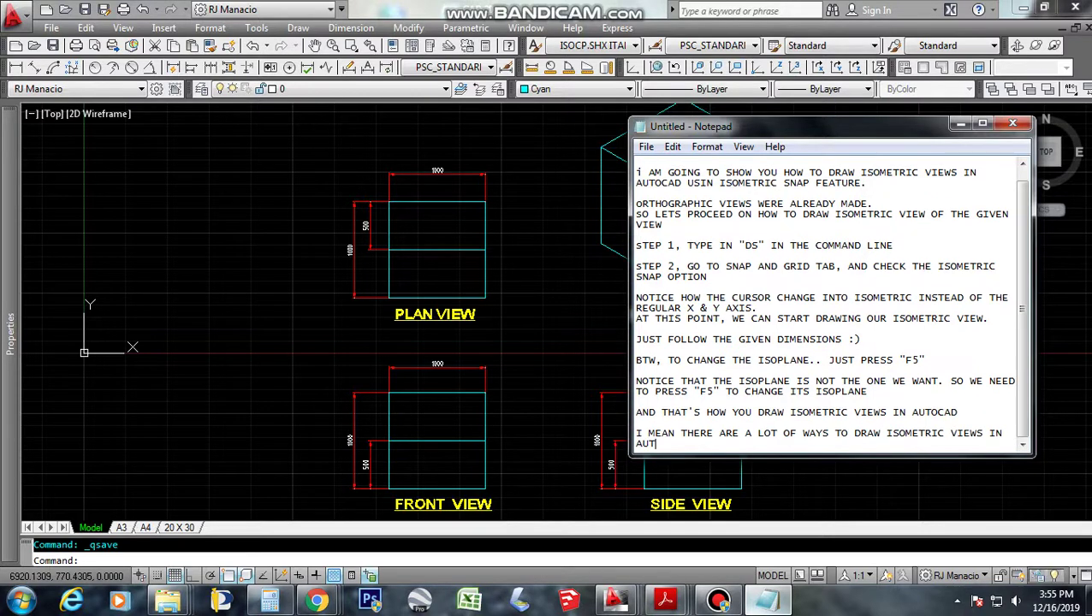
text(OCAD)
text( THIS)
key(BackSpace)
key(BackSpace)
key(BackSpace)
key(BackSpace)
key(BackSpace)
key(Return)
key(Return)
Add 'THIS ONE SHOWS MANUAL DRAFTING' followed by a 'TIPS' heading.
text(THIS )
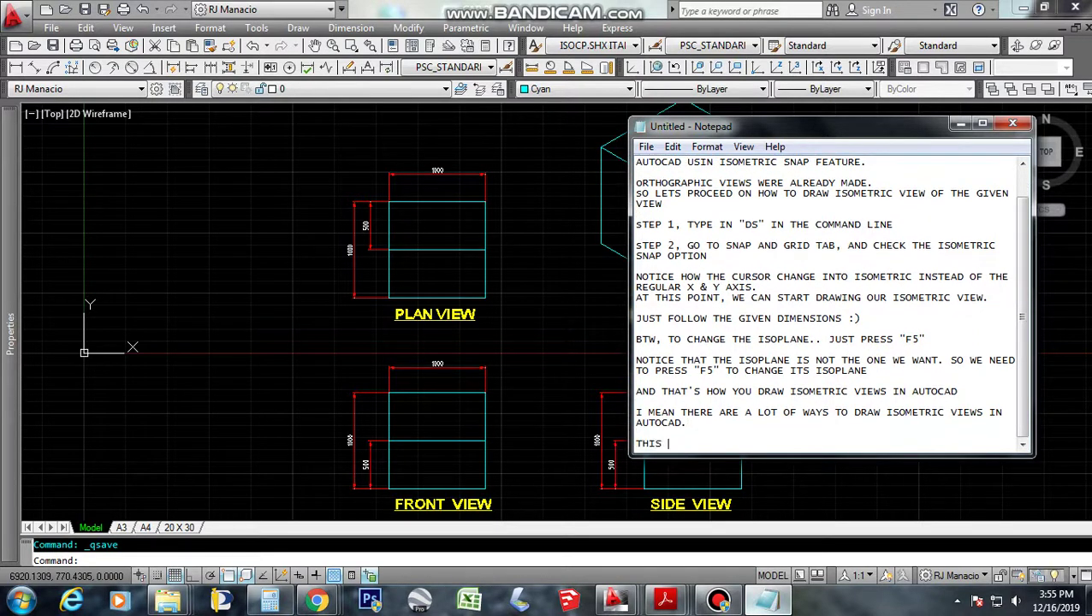
text(ONE)
text( SHOW)
text(S MANUAK)
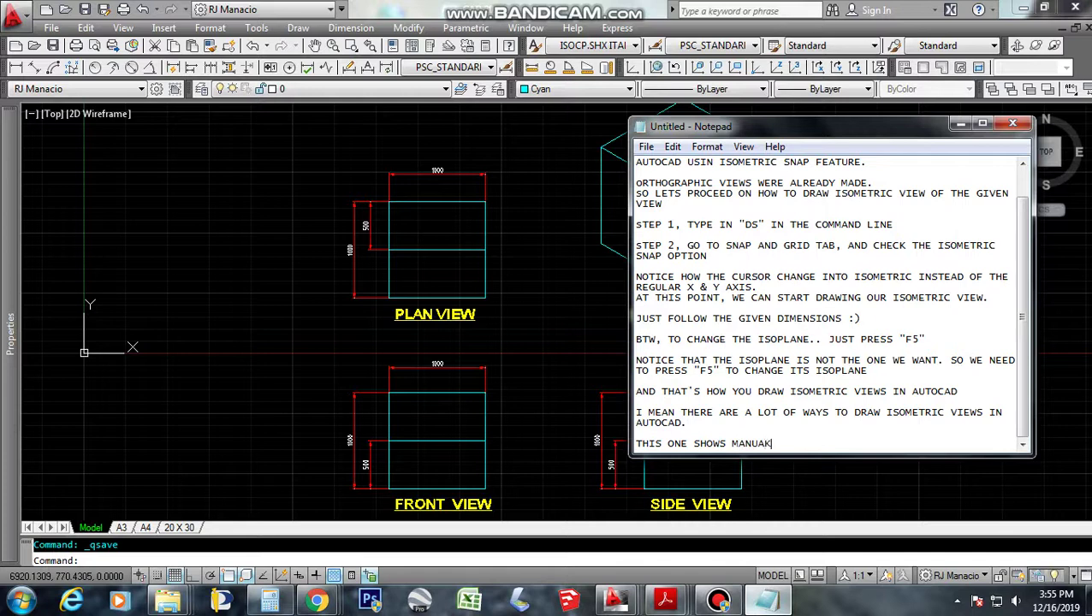
key(BackSpace)
text(L DR)
text(AFTING)
key(Return)
key(Return)
key(Return)
key(Return)
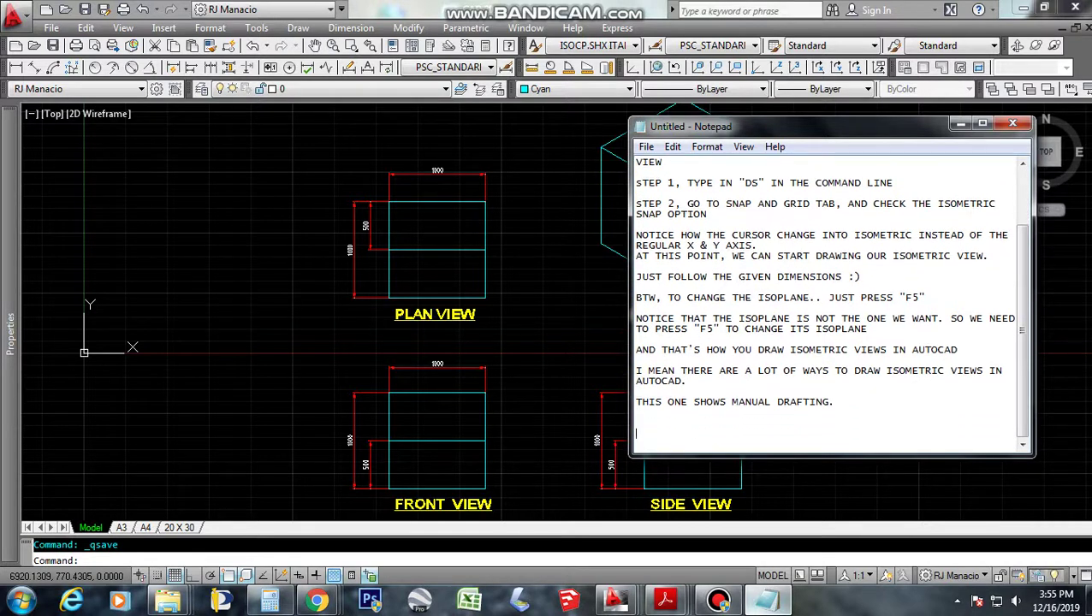
text(TIPS.)
key(Return)
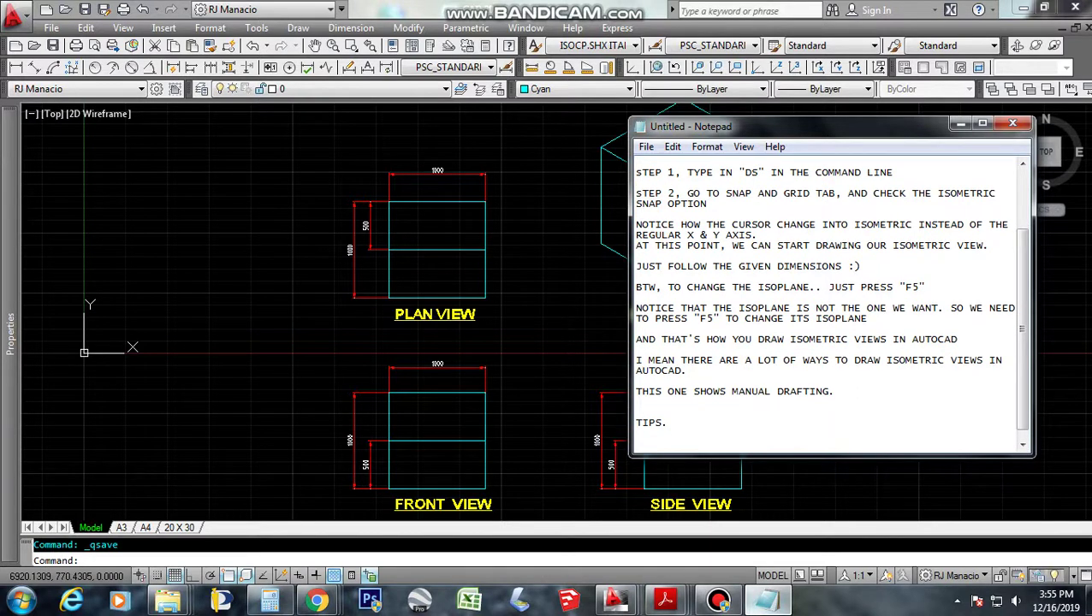
Type the tip about extracting isometric views through the "FLATTEN" command, "SOLPROF" and many more.
text(YOU CAN)
text( EXTRAC)
text(T ISOME)
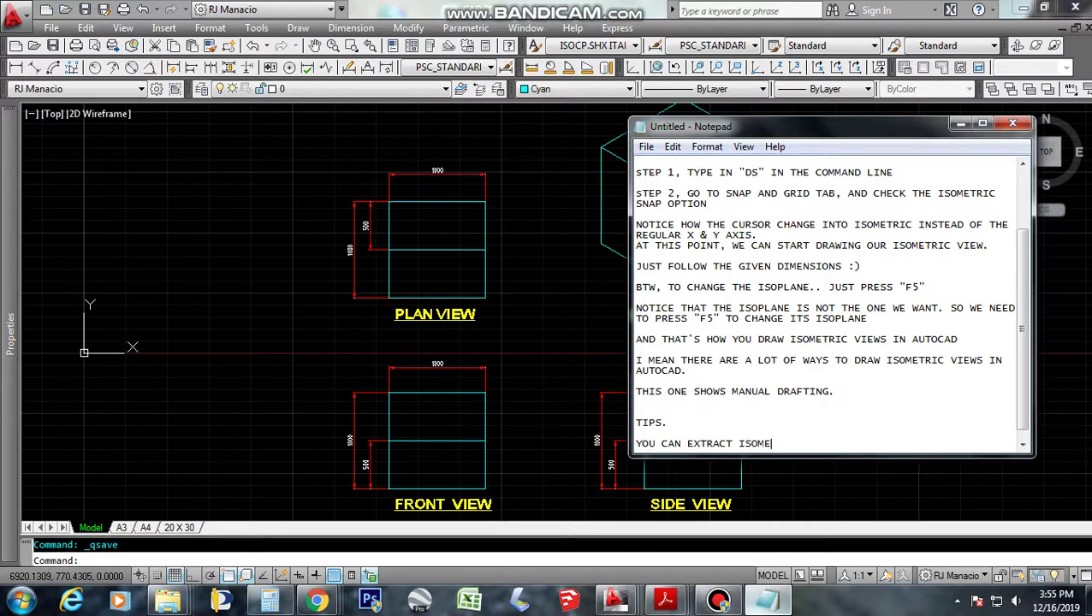
text(TRIC VI)
text(EWS)
text( THRU )
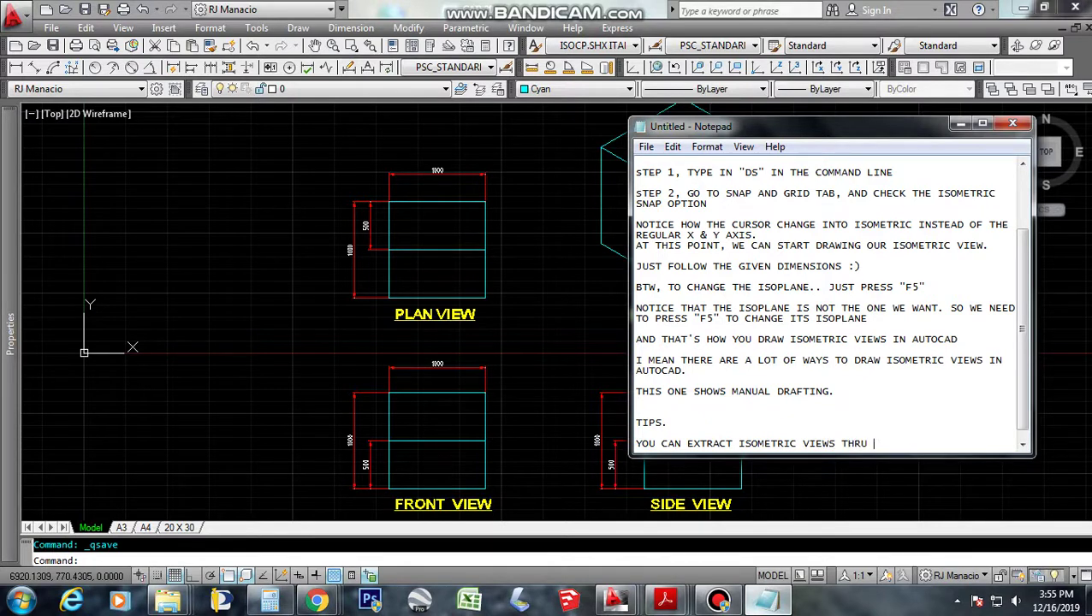
text("FLATTE)
text(N')
key(BackSpace)
text(COMMAND, ")
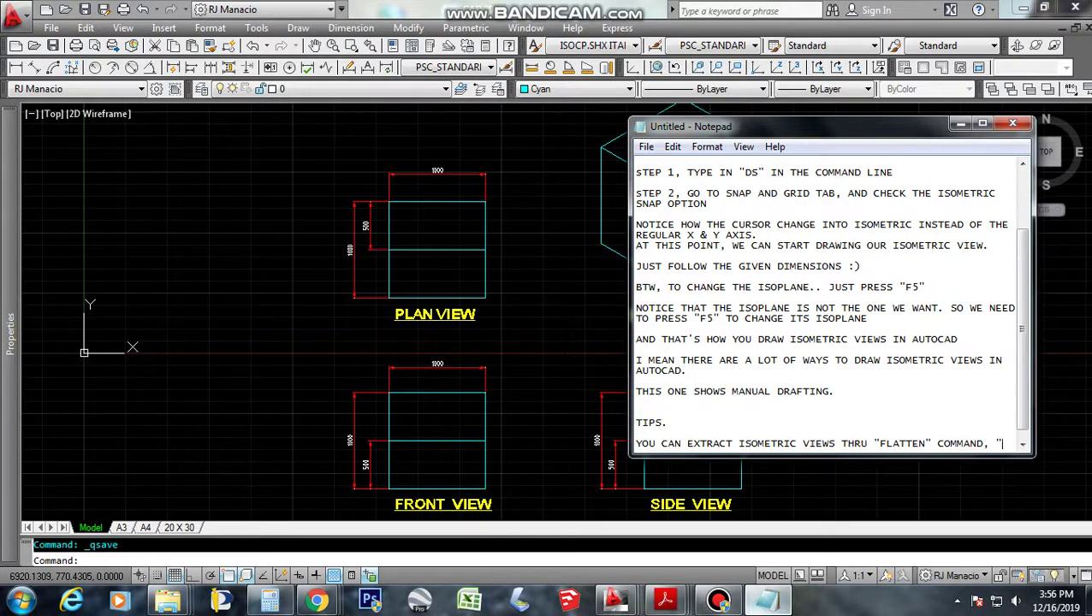
text(SOLPROF)
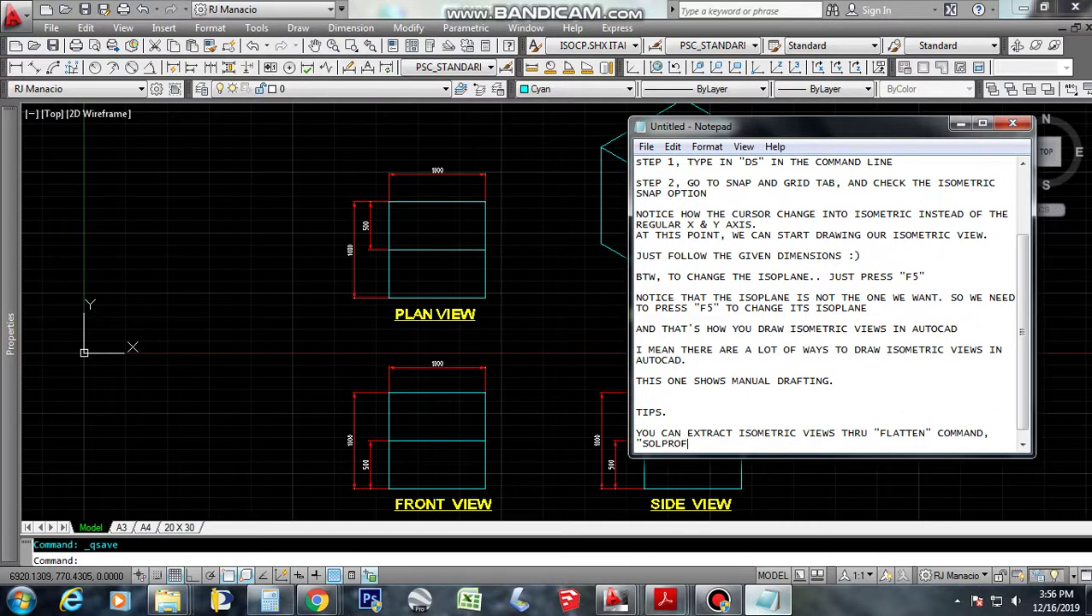
text(" AND MA)
text(NY MORE)
key(Return)
key(Return)
key(Return)
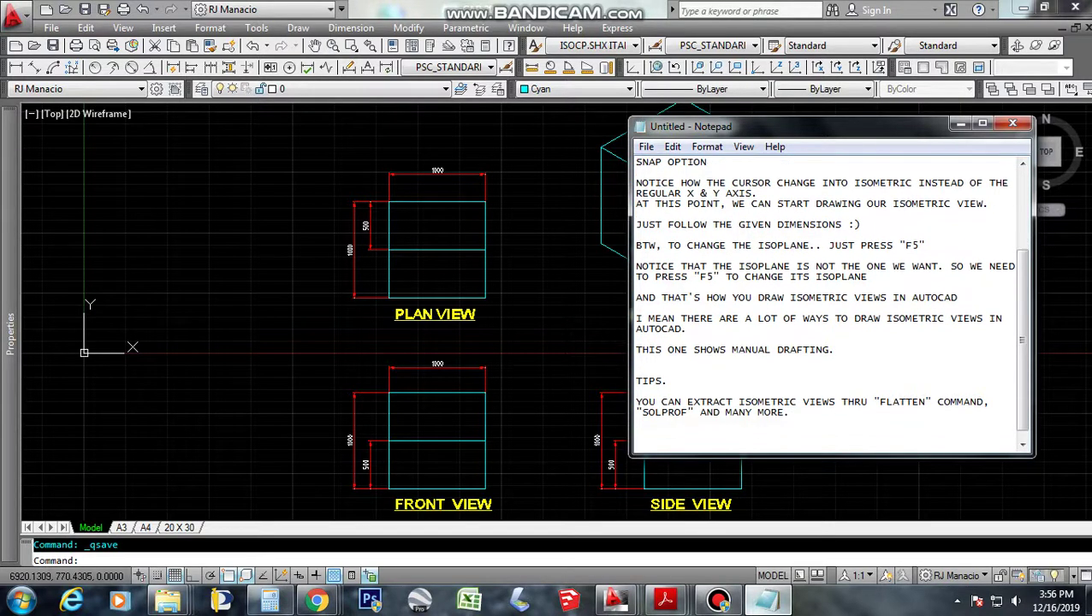
Add the subscribe request for more tutorial videos, then 'THANK YOU!!!' and ':)' on separate lines.
text(FOR MORE)
text( TUTU)
key(BackSpace)
text(ORIA)
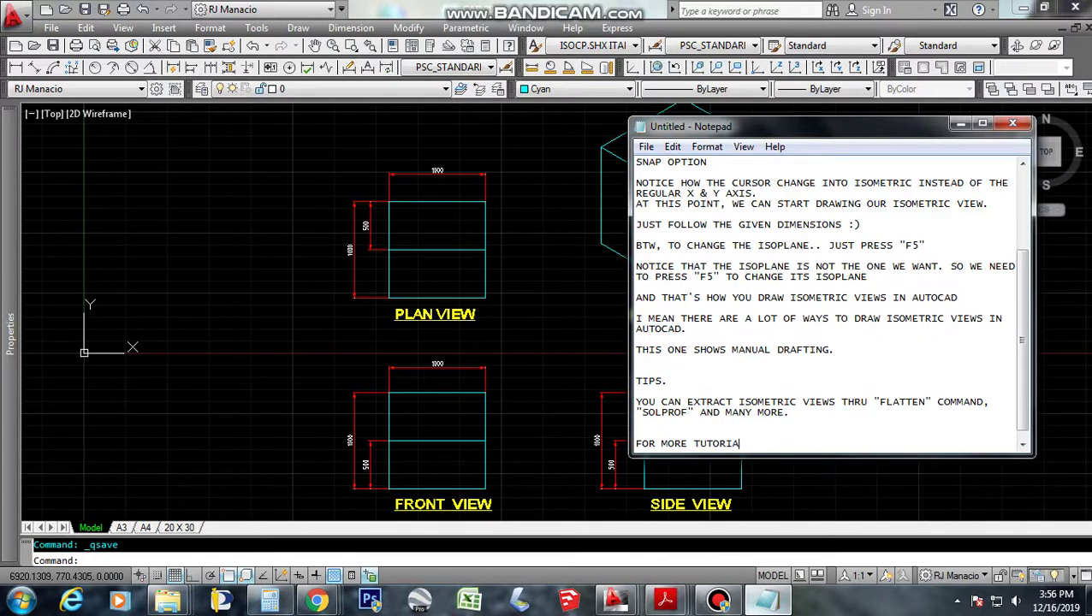
text(L VIDE)
text(OS. PLEA)
text(SE SUBSC)
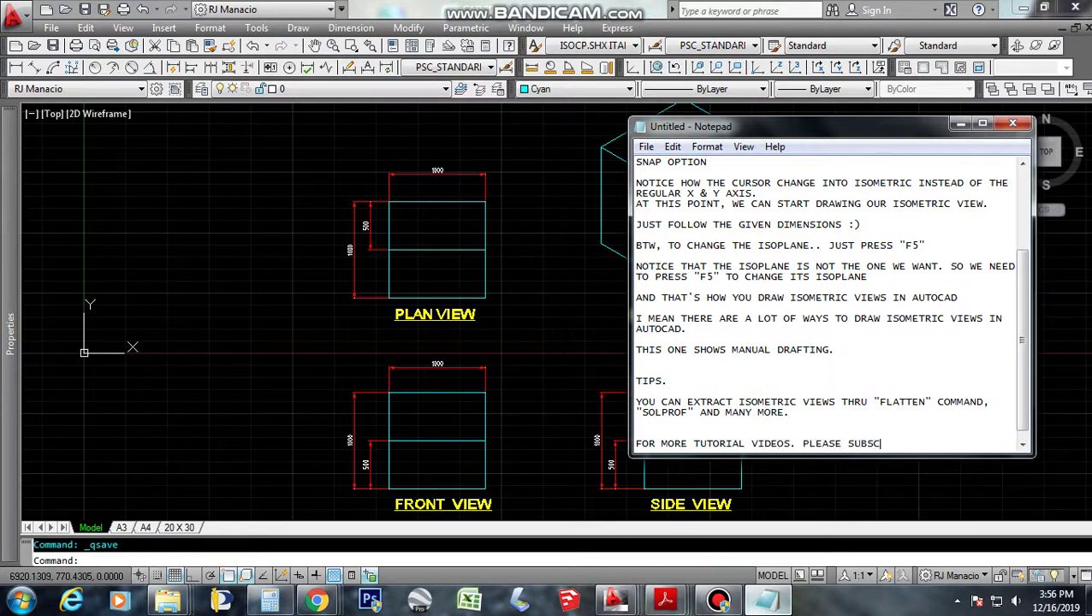
text(RIBED)
text( TO THIS C)
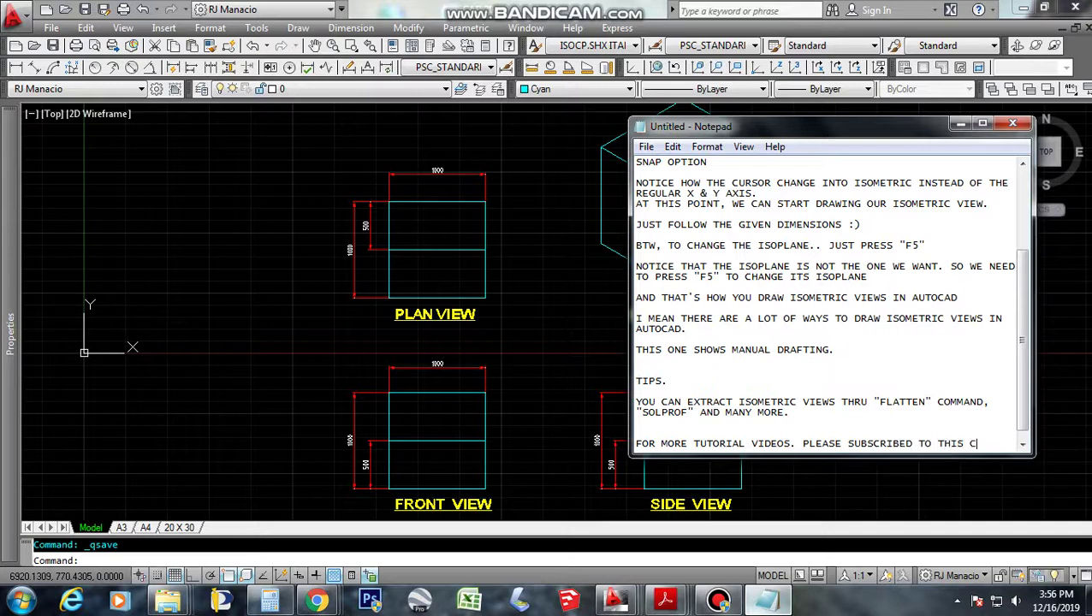
text(HANNEL)
text(.)
key(Return)
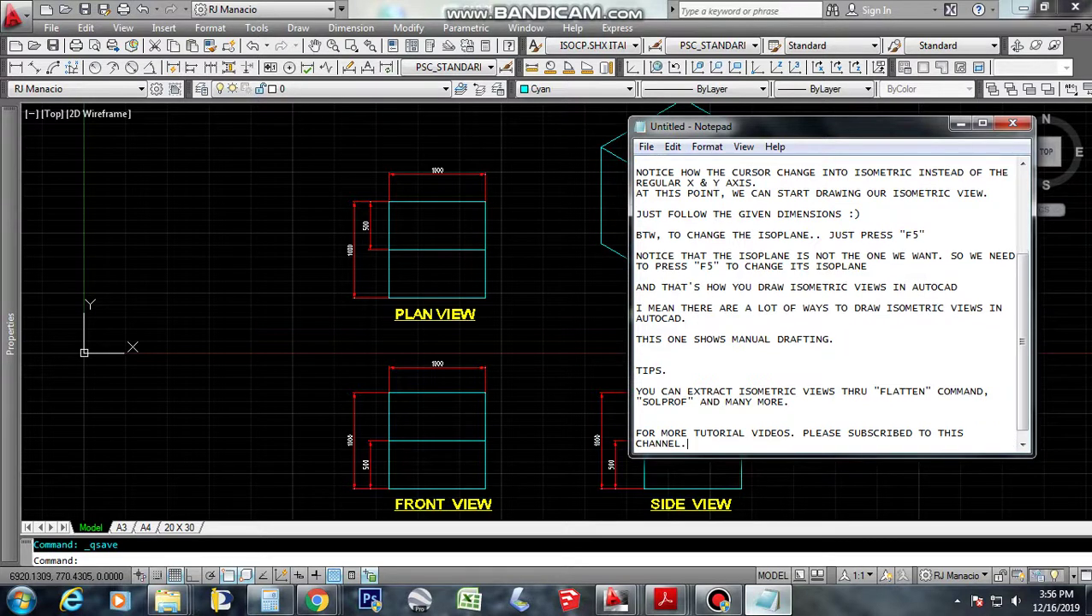
key(Return)
key(Return)
text(THANK )
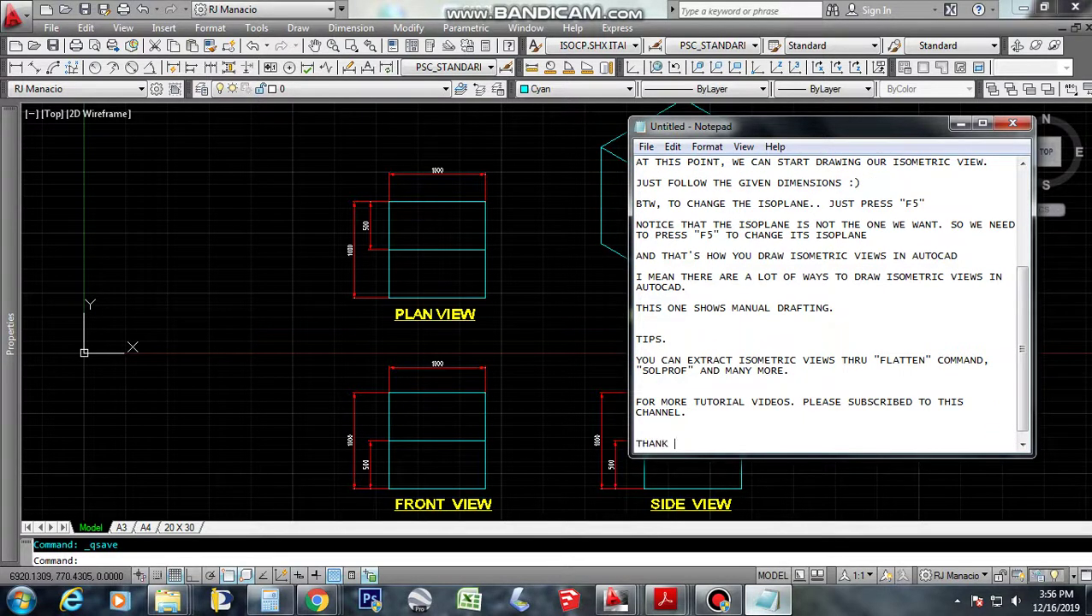
text(YOU!!!)
key(Return)
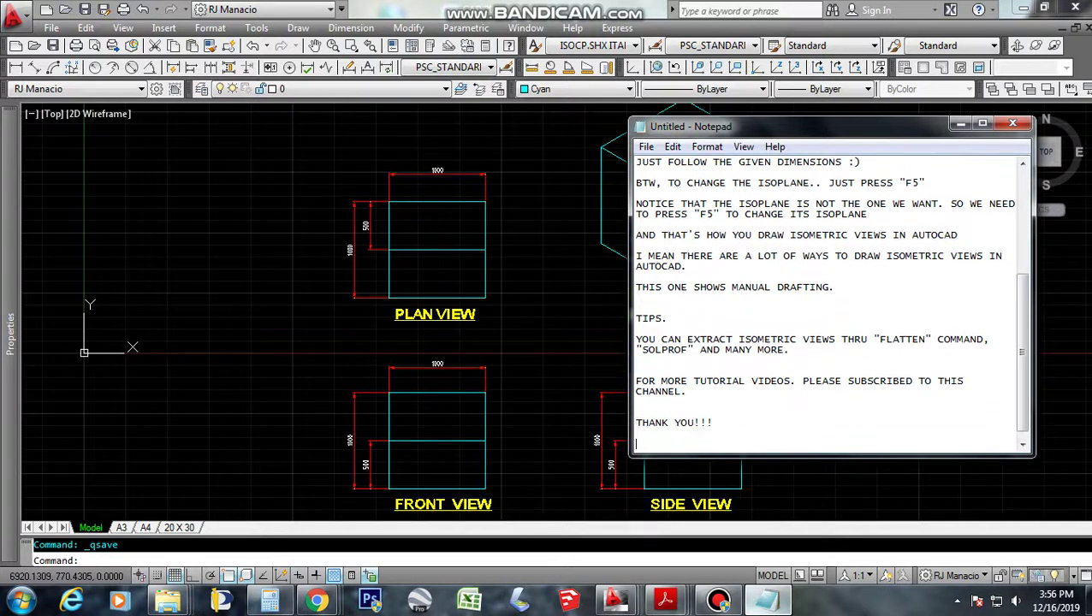
text(:))
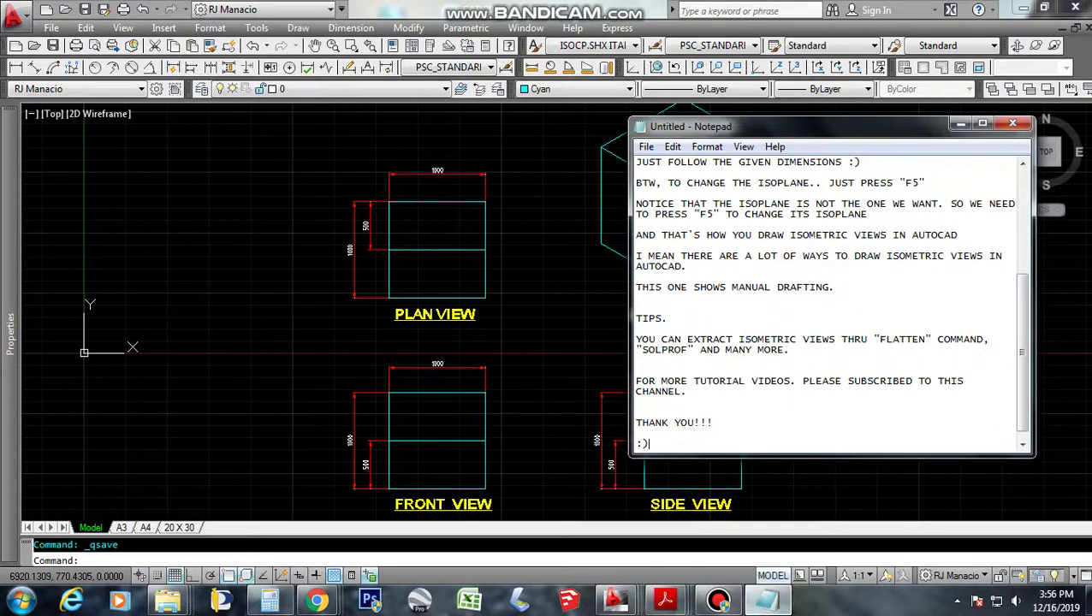